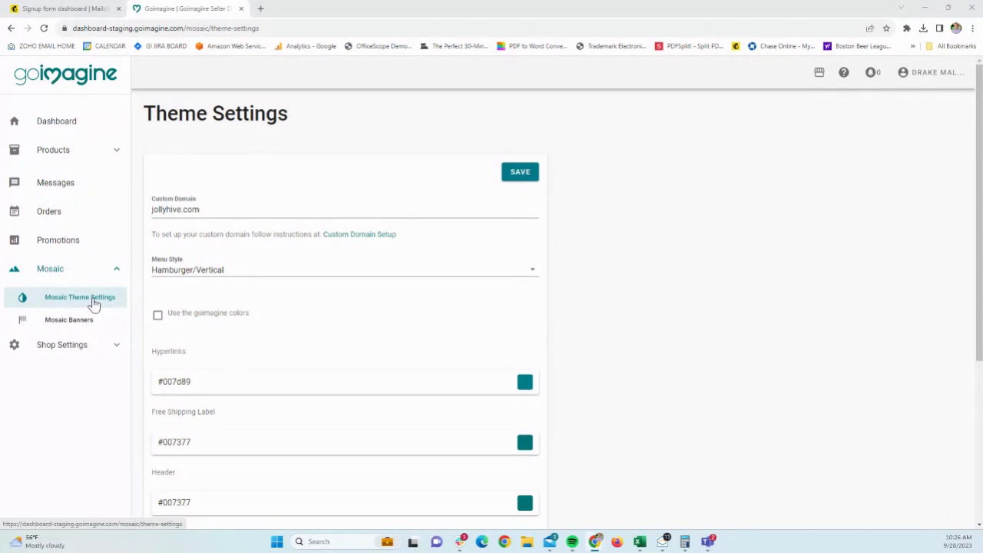
- Clear the old Mailchimp script from the Mosaic theme's Custom HTML Tag box
scroll(374, 248, down, 5)
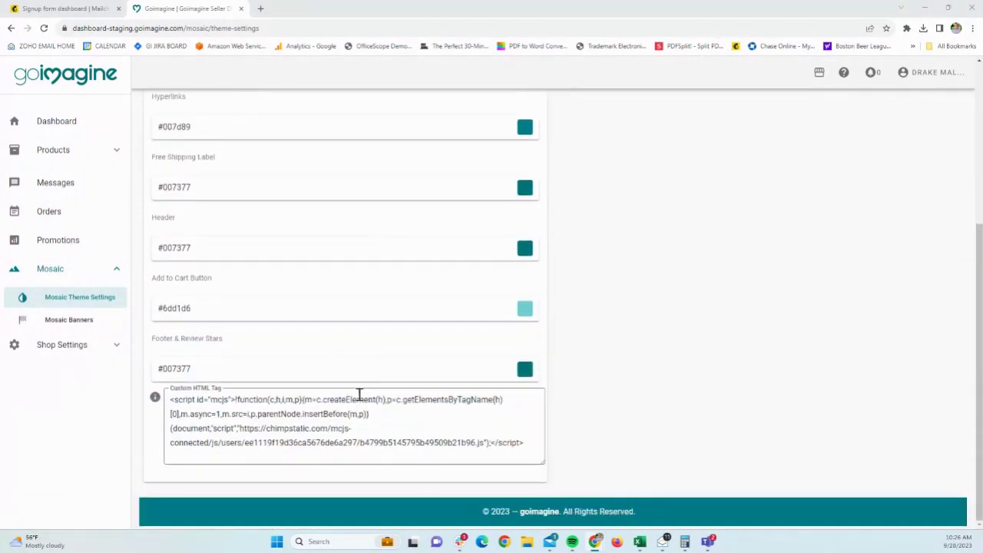
drag(527, 443, 151, 388)
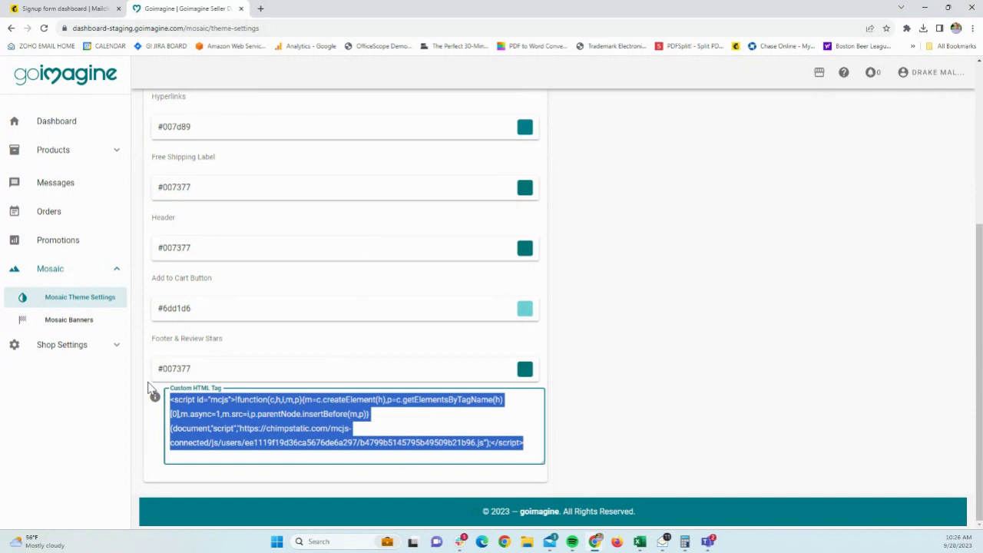
key(BackSpace)
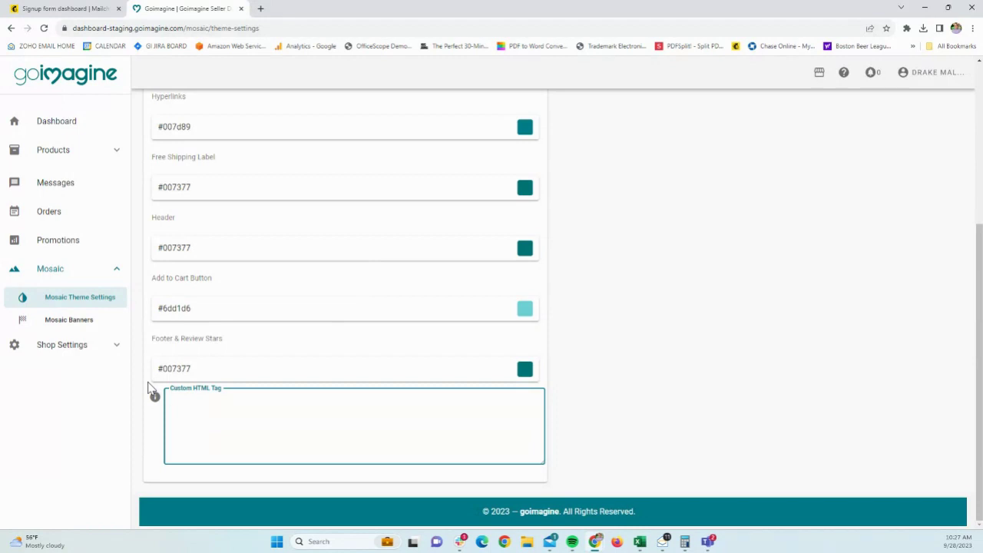
- Open the Subscriber pop-up from Audience > Signup forms in the Pop-up Form Builder
click(100, 8)
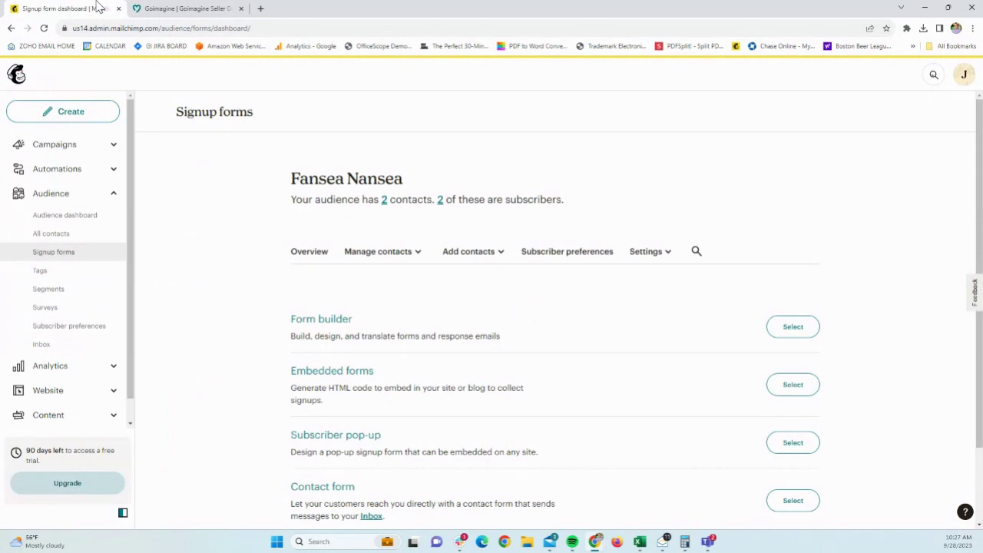
click(96, 196)
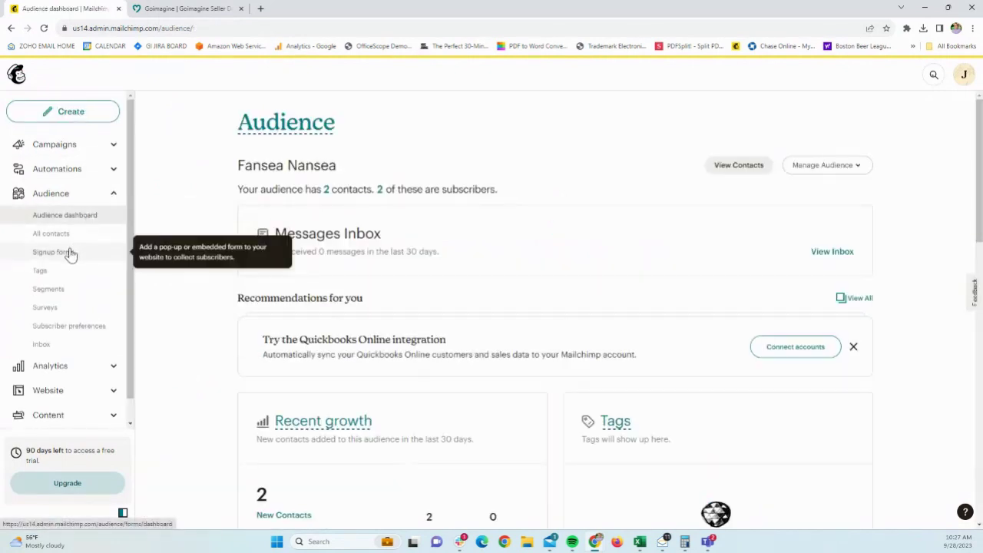
click(70, 252)
scroll(184, 255, down, 2)
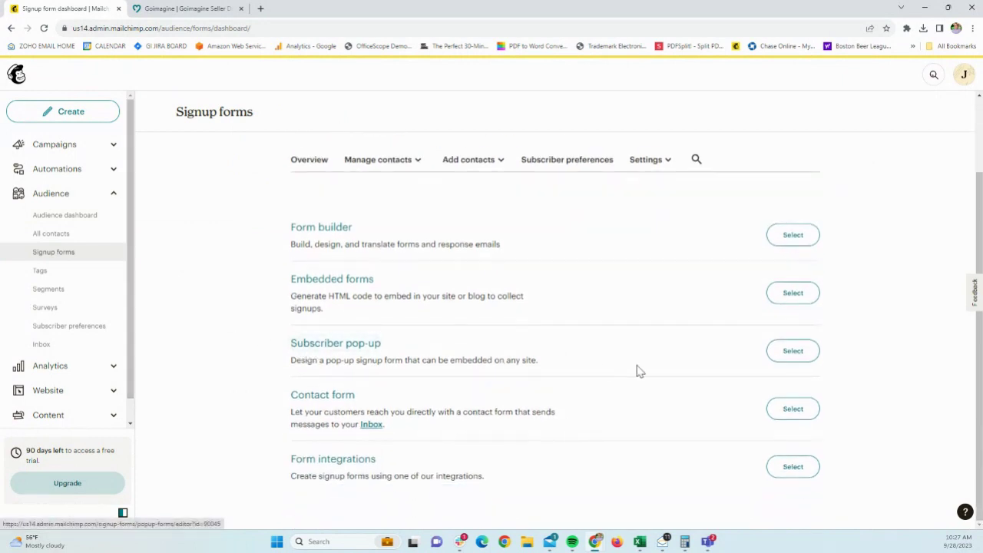
click(794, 358)
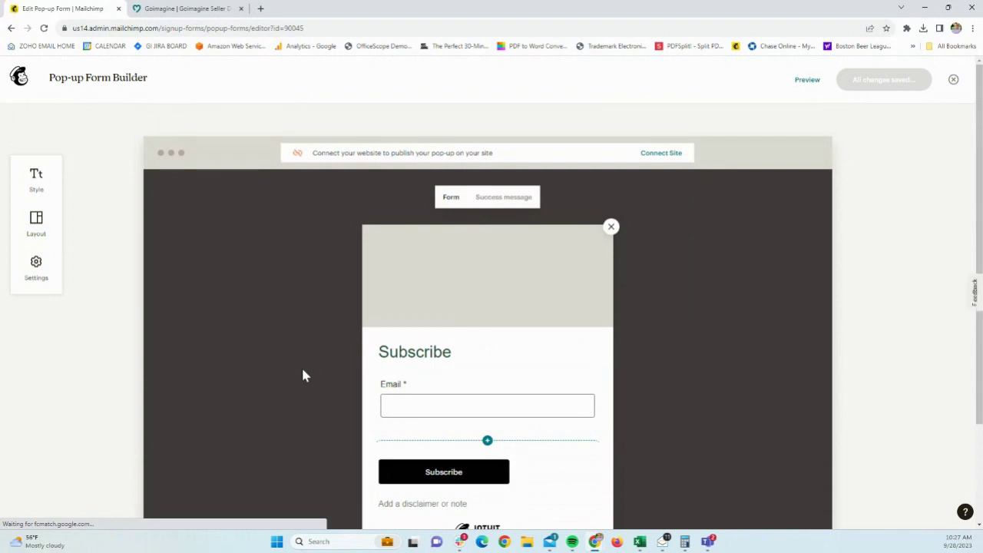
- Apply the first side-image layout to the pop-up
click(48, 230)
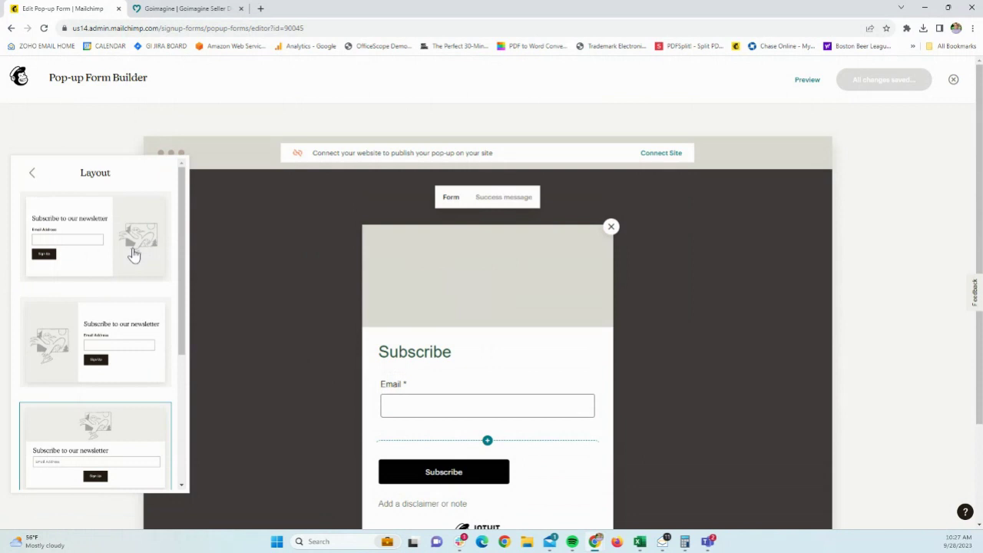
click(132, 254)
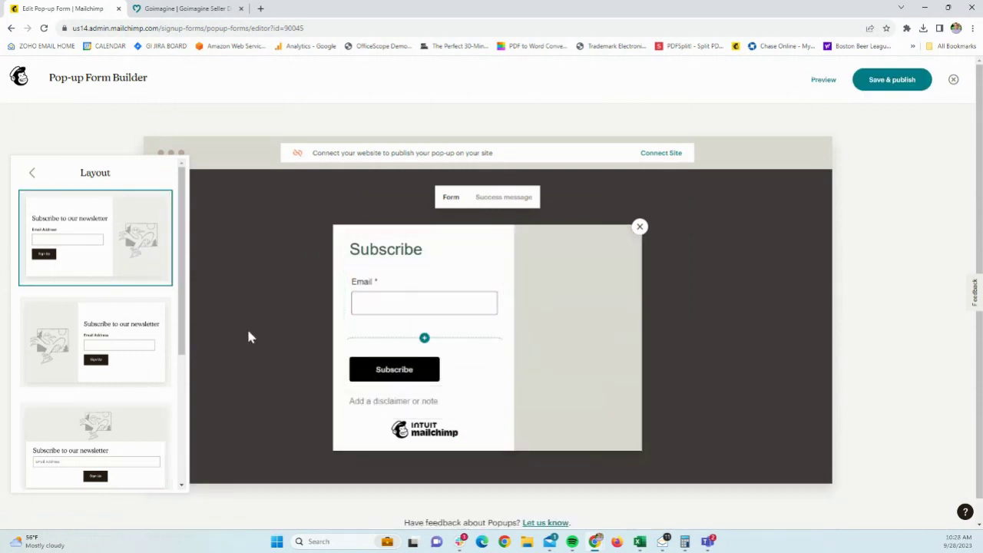
click(31, 173)
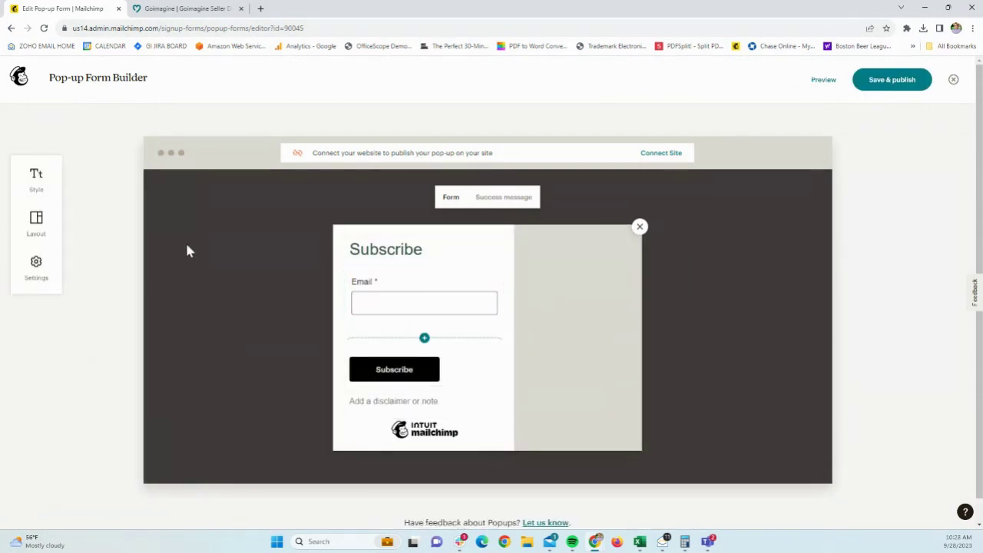
- Replace the Subscribe heading with 'Stay Connected' and colour it bright red
click(401, 259)
drag(424, 258, 350, 261)
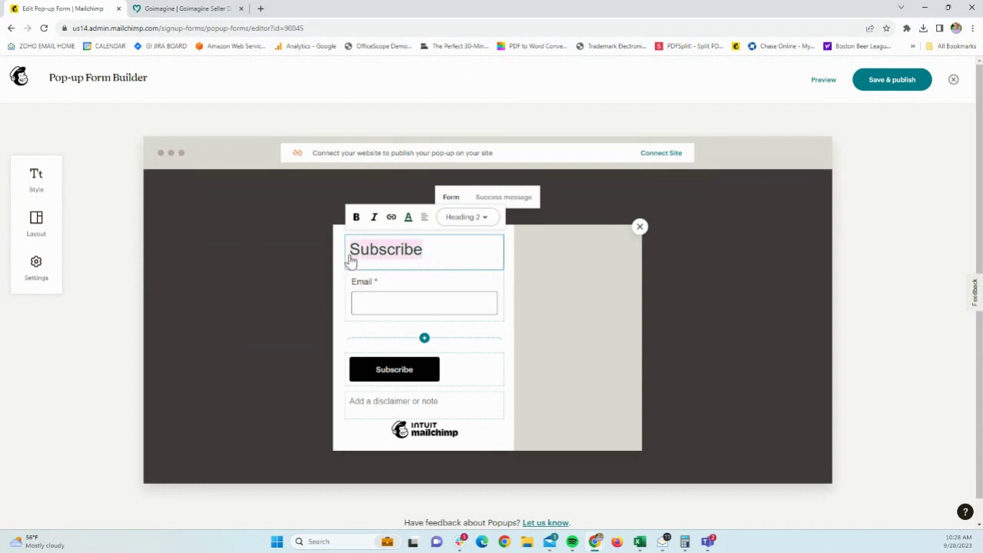
text(Stay Con)
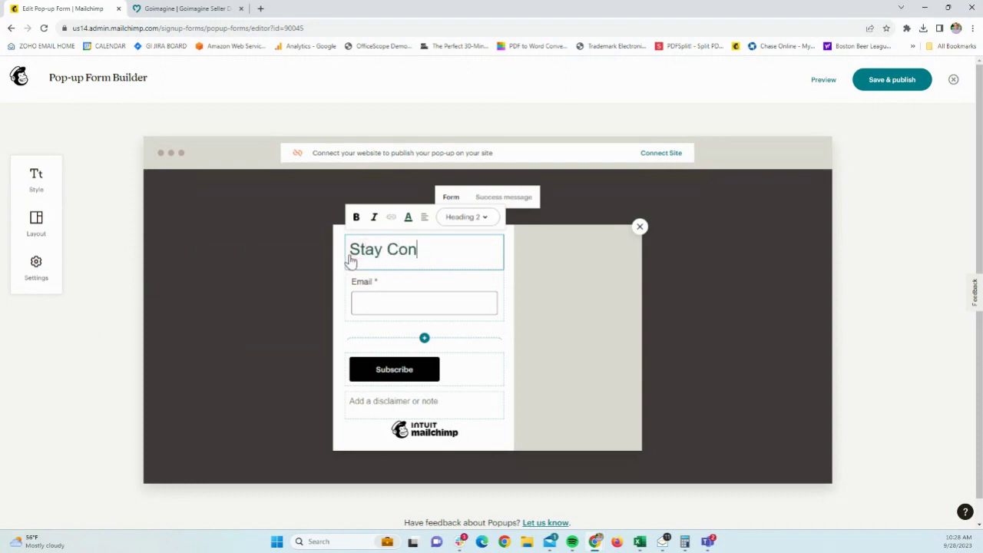
text(nected)
drag(467, 254, 355, 254)
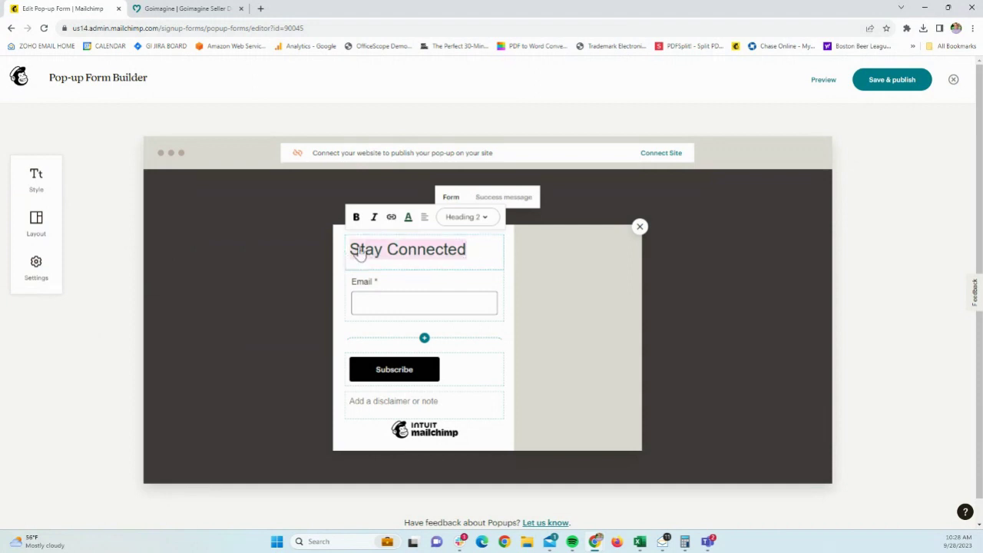
click(407, 218)
click(344, 348)
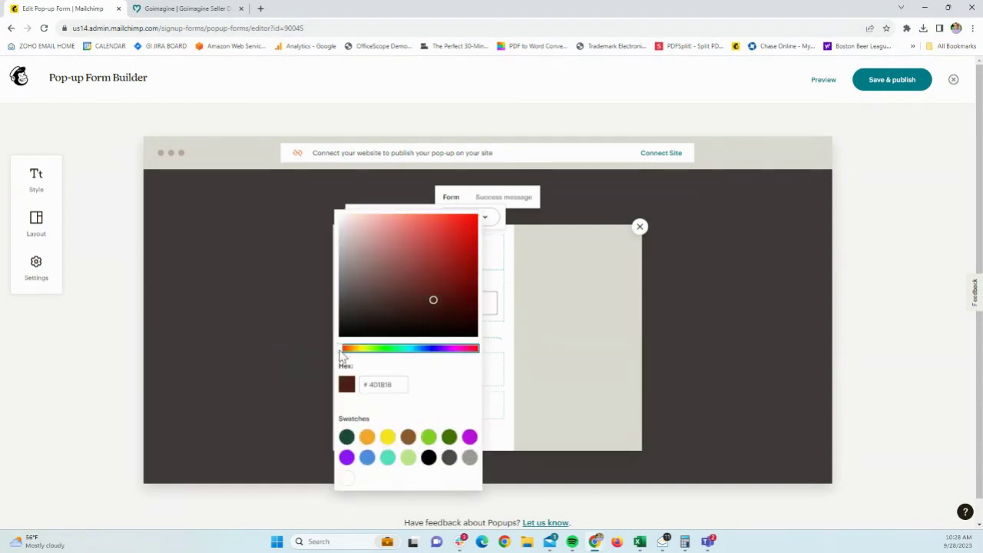
click(434, 253)
drag(467, 253, 500, 258)
click(363, 257)
click(407, 218)
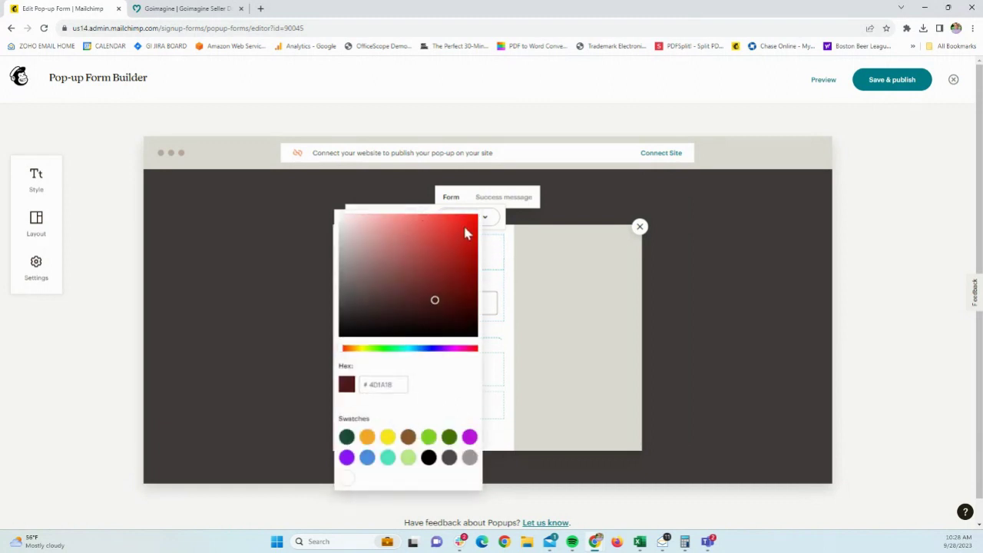
click(470, 228)
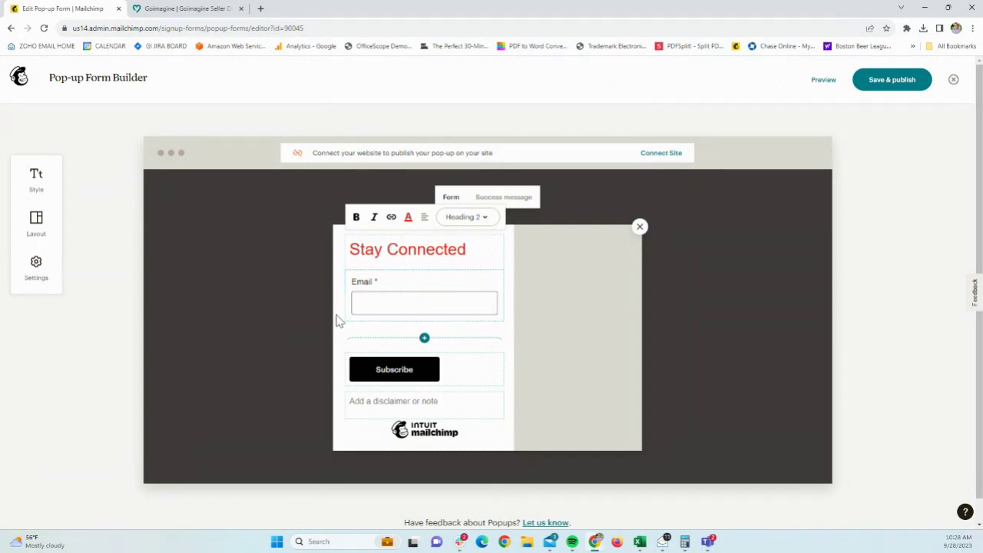
click(424, 338)
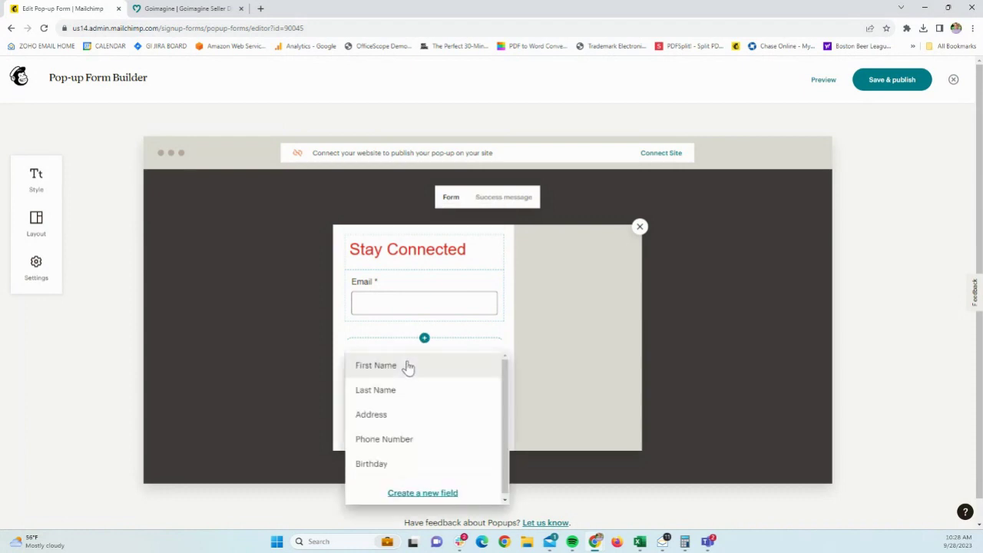
click(407, 367)
click(339, 342)
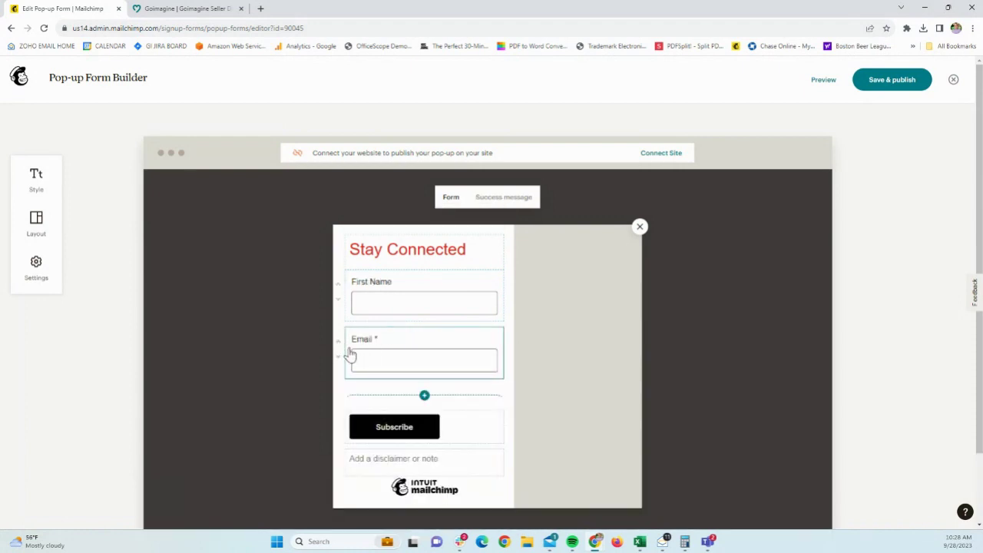
click(424, 395)
click(416, 354)
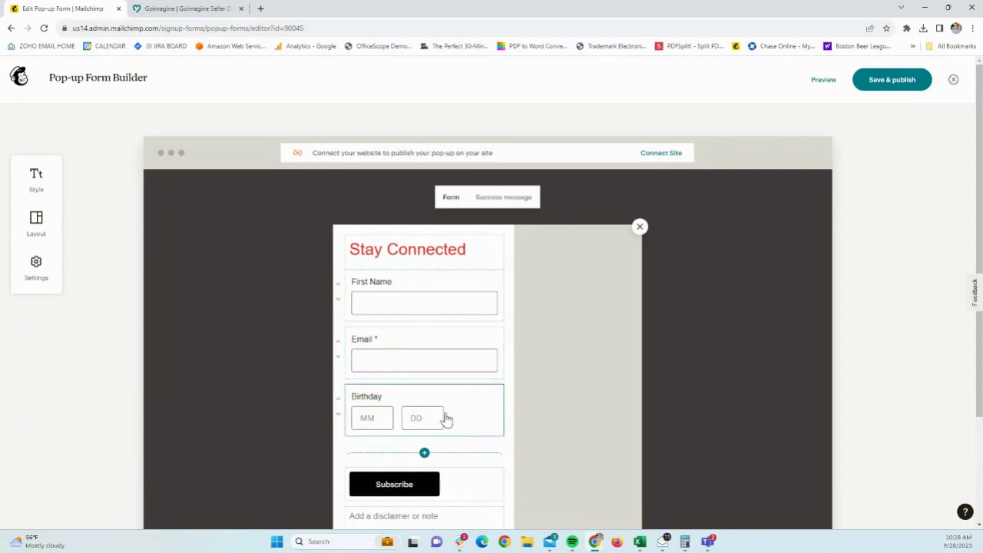
click(474, 413)
scroll(568, 442, down, 2)
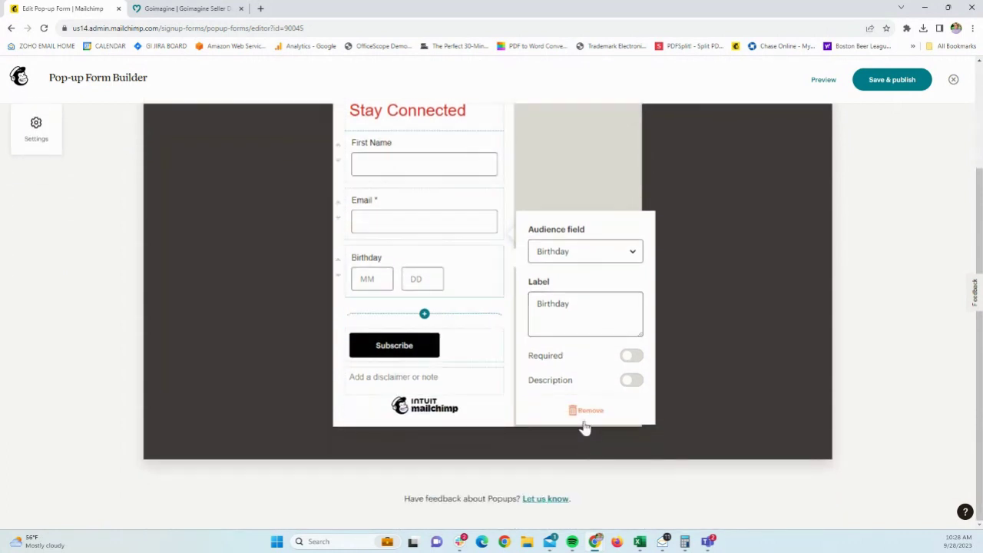
click(586, 414)
click(453, 211)
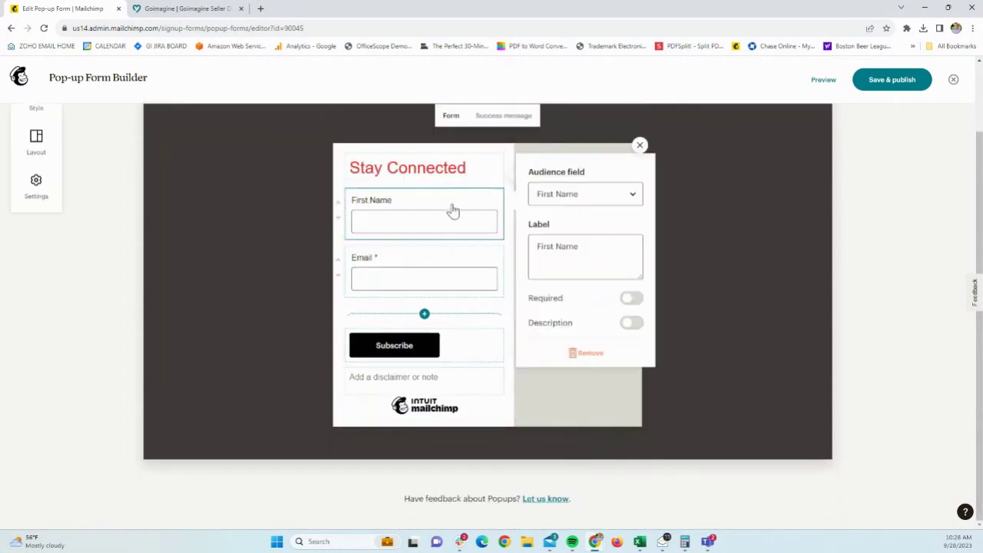
click(586, 352)
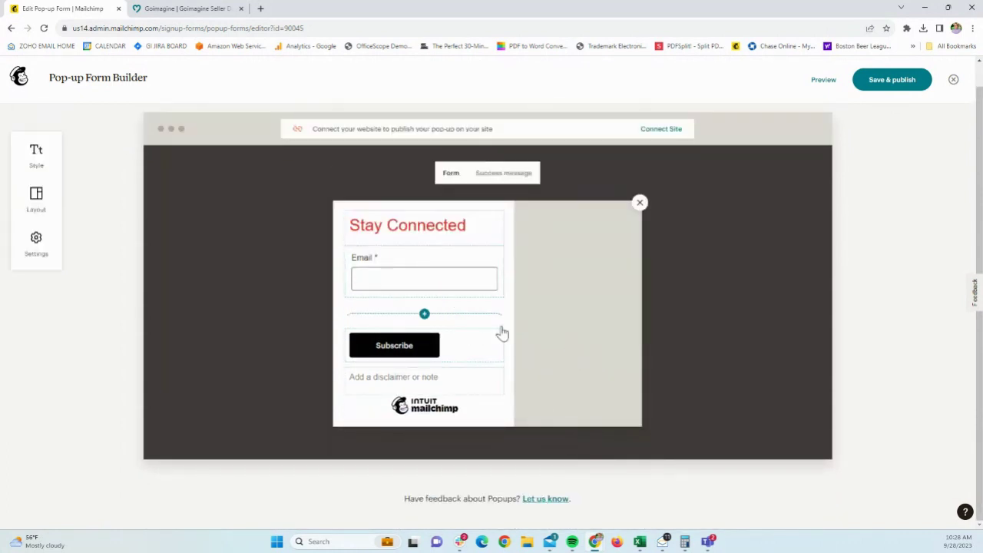
- Make the pop-up's Subscribe button red
click(425, 345)
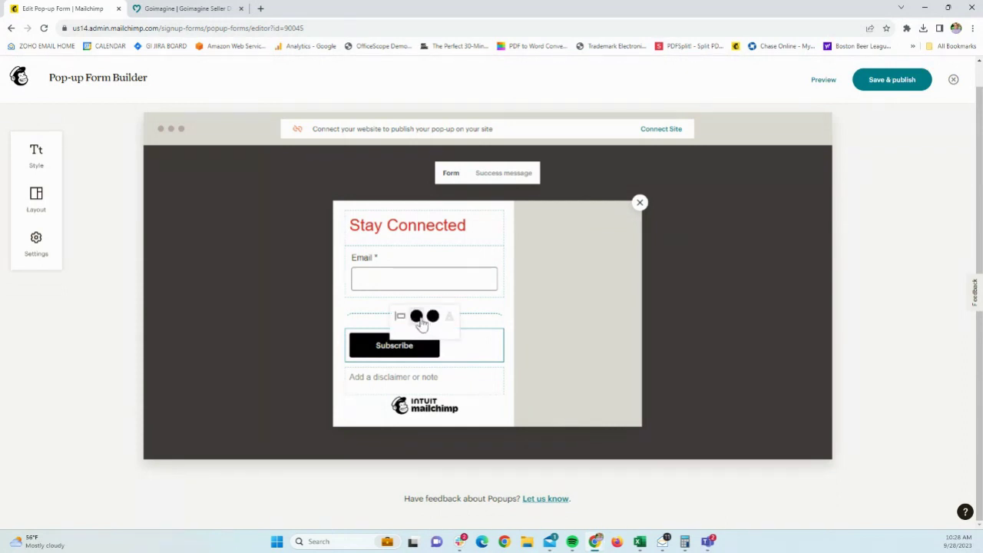
click(417, 317)
click(482, 301)
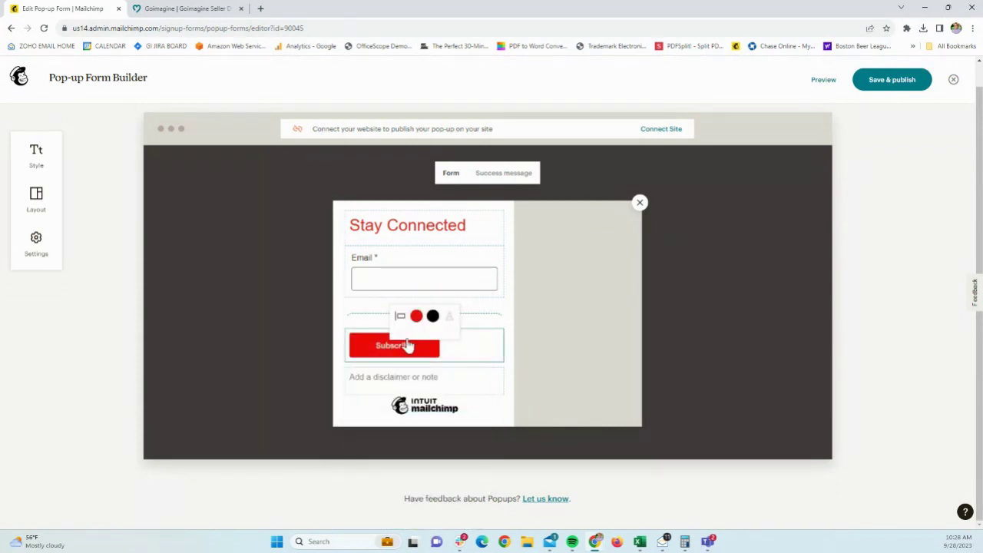
- Add the note 'Sign up now for coupons and special announcements!' beneath the button
click(390, 377)
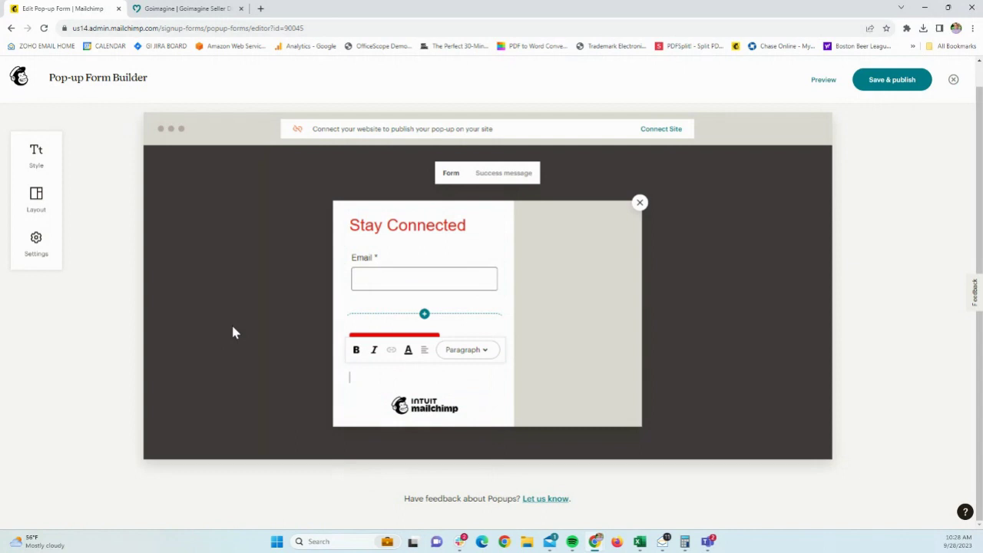
text(Sign up now for coupons )
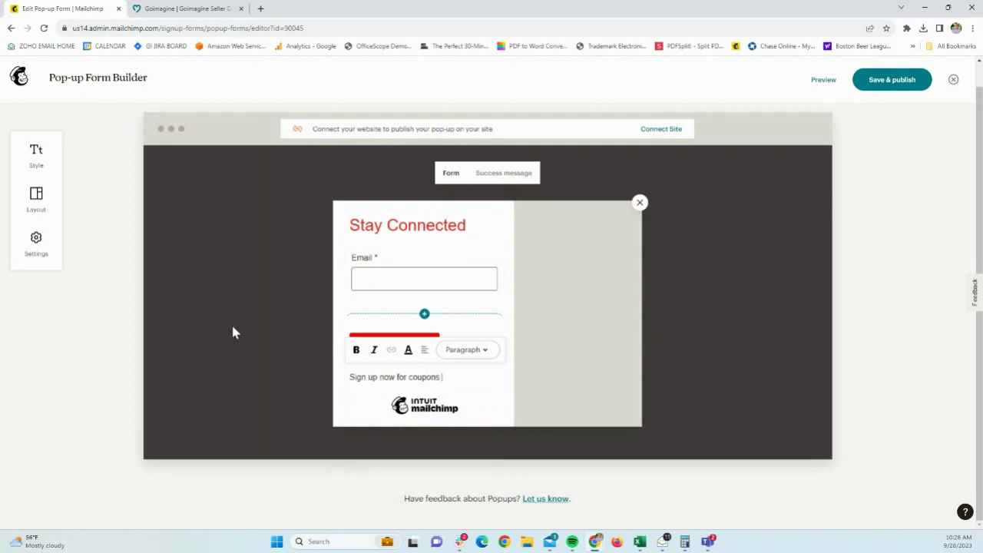
text(and special announcements!)
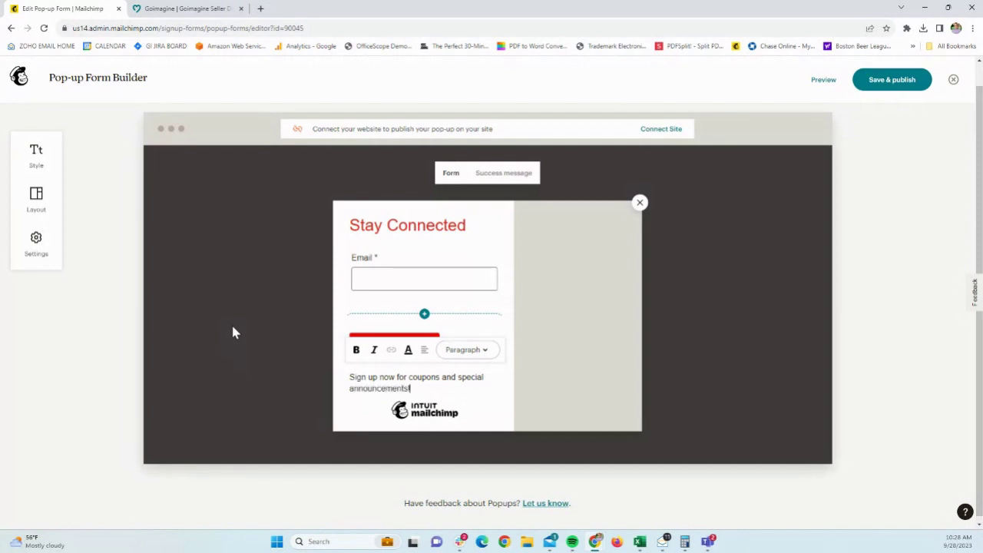
click(241, 329)
- Insert the paint jars and brushes photo from Content studio into the pop-up's side panel
mouse_move(607, 313)
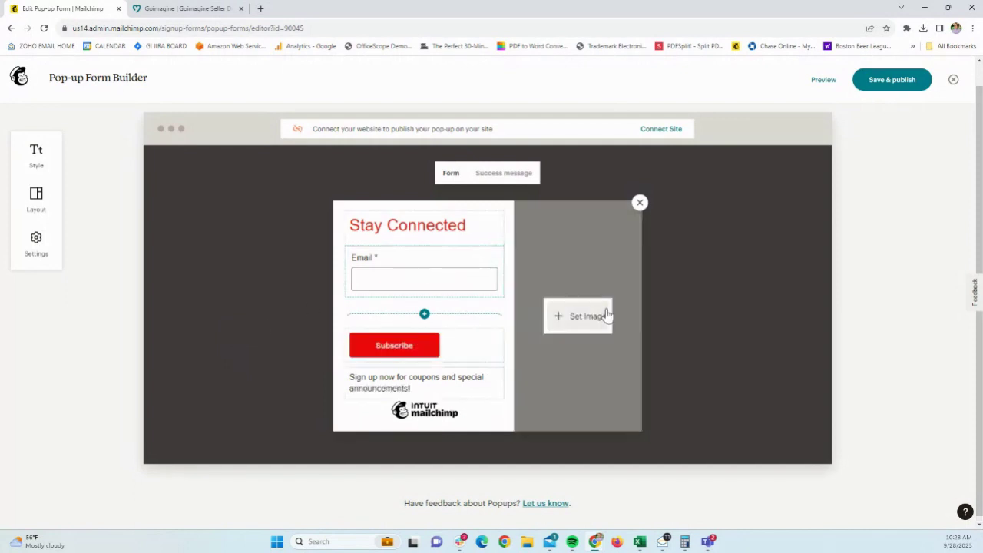
click(590, 318)
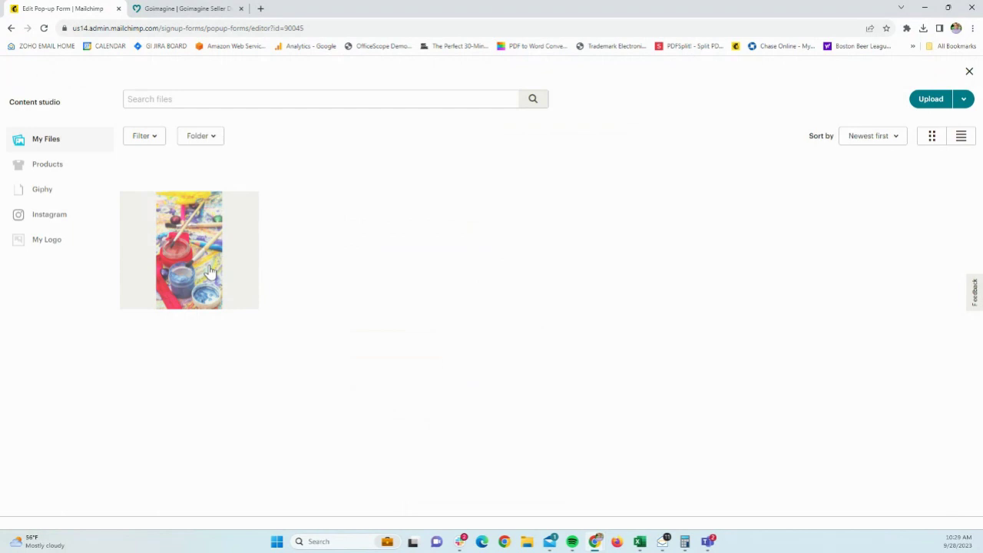
click(209, 270)
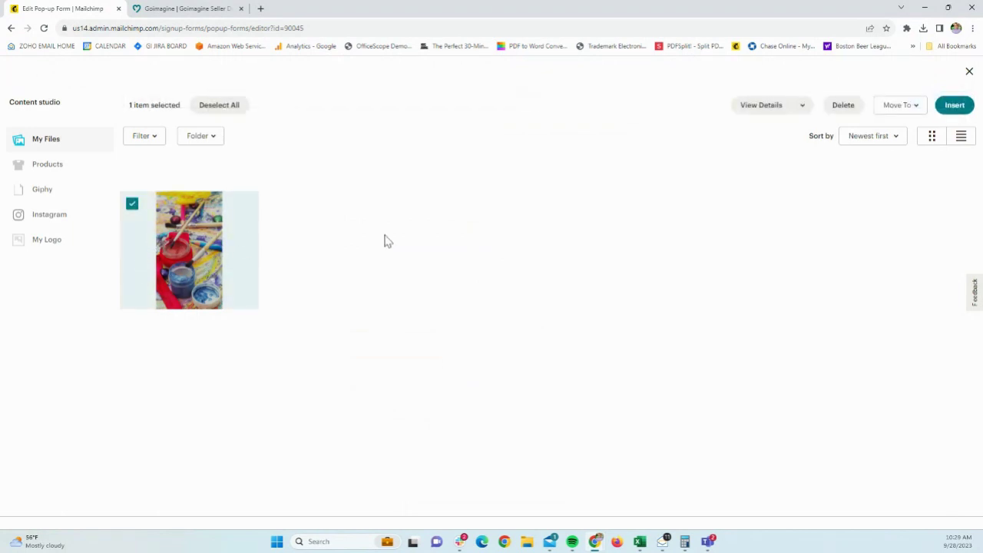
click(952, 106)
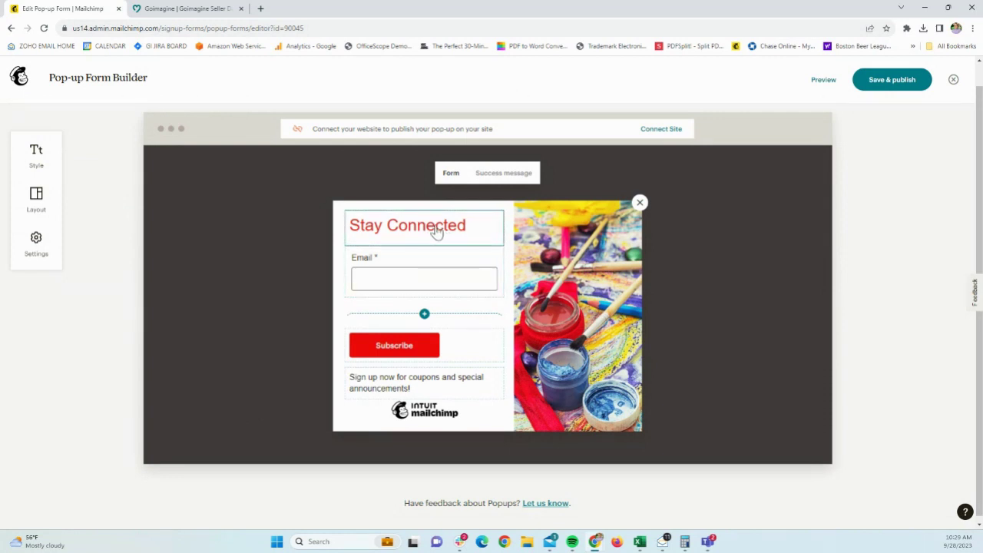
- Try adding 'for 5% Off' to the heading, revert it, and show the 'Thanks for subscribing!' message
click(468, 230)
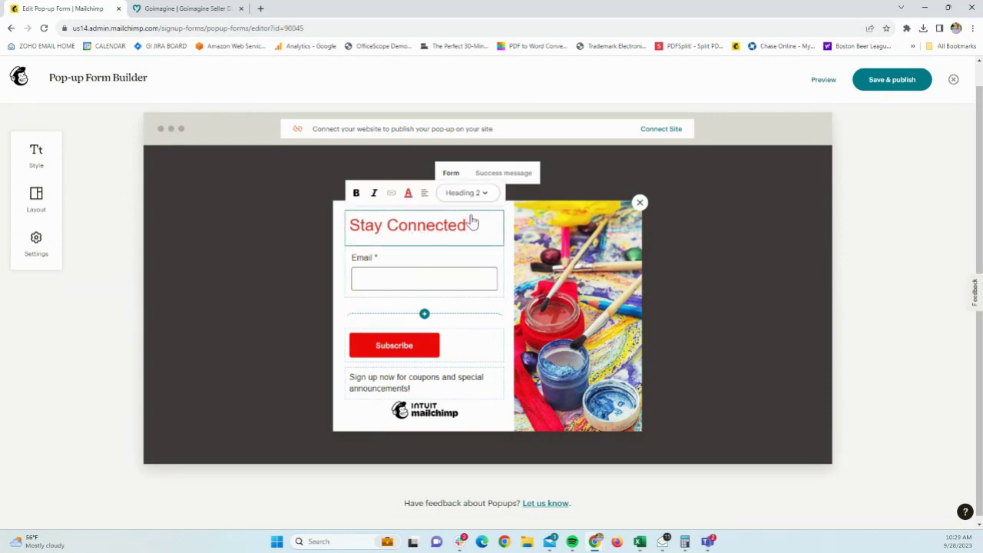
text(for 5%)
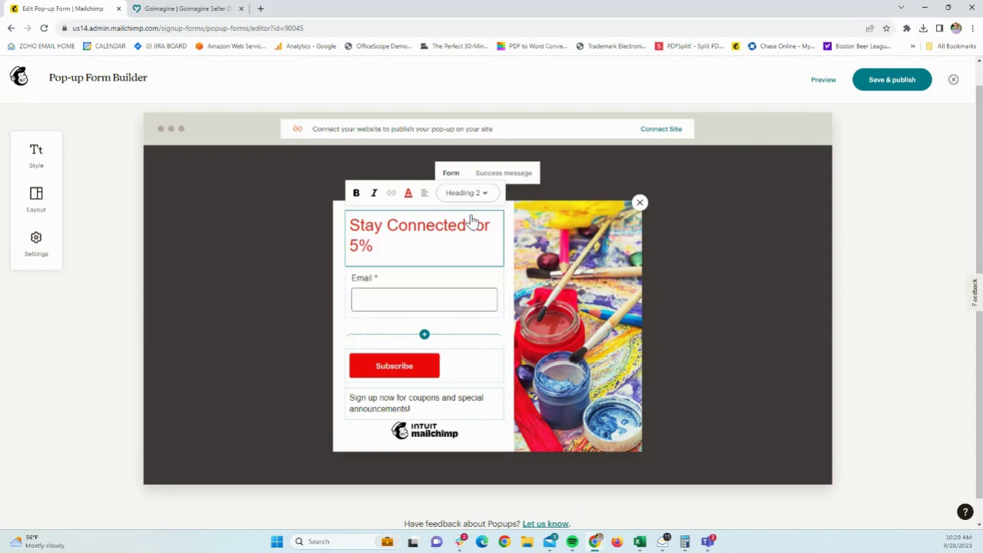
text( Off)
key(BackSpace)
key(BackSpace)
key(BackSpace)
key(BackSpace)
key(BackSpace)
key(BackSpace)
key(BackSpace)
key(BackSpace)
key(BackSpace)
key(BackSpace)
key(BackSpace)
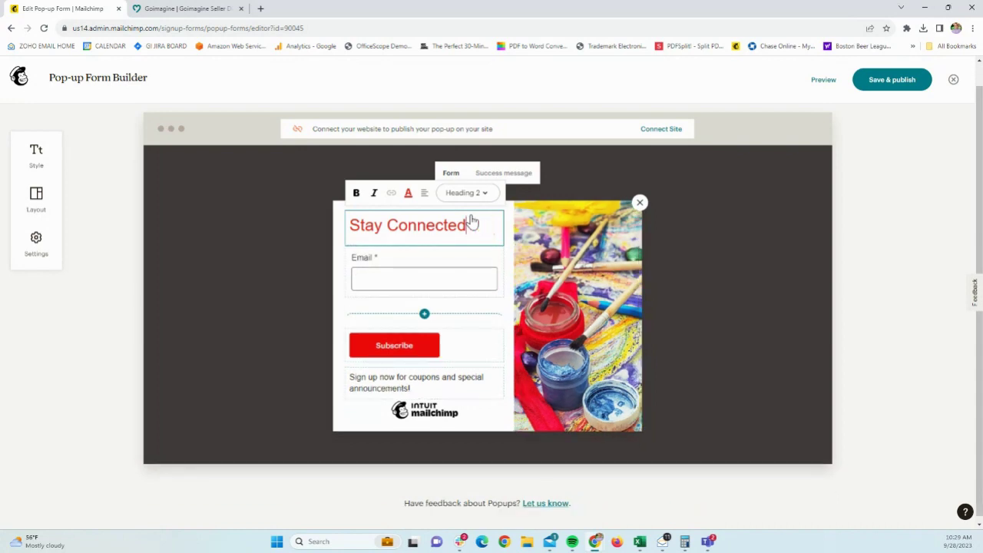
click(250, 375)
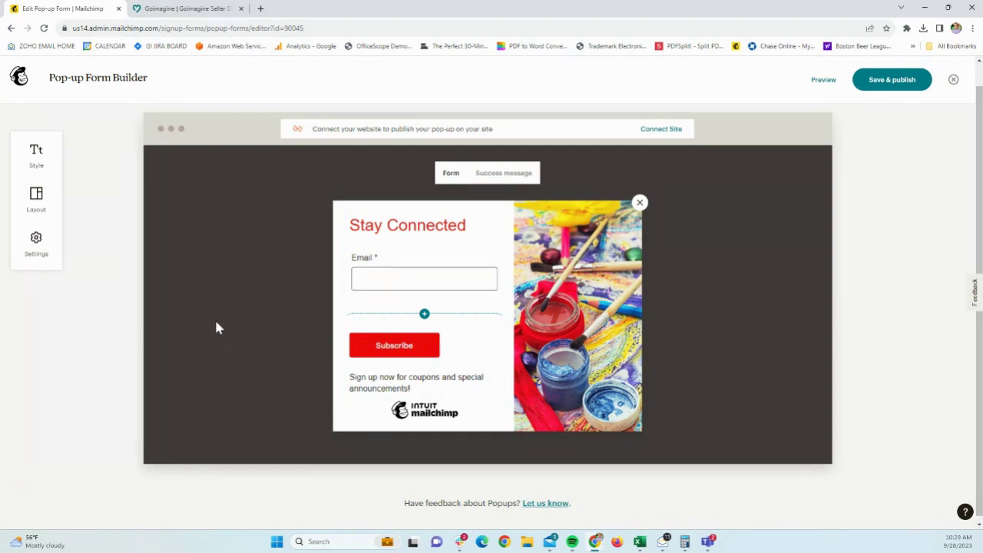
click(507, 177)
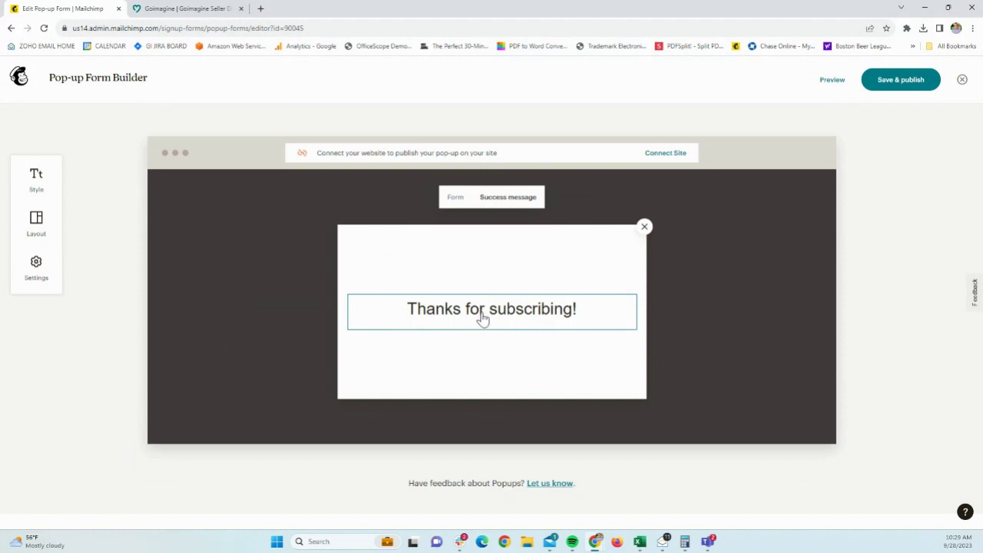
- In the pop-up Settings, keep Display at Immediately and set Position to Slide
click(456, 201)
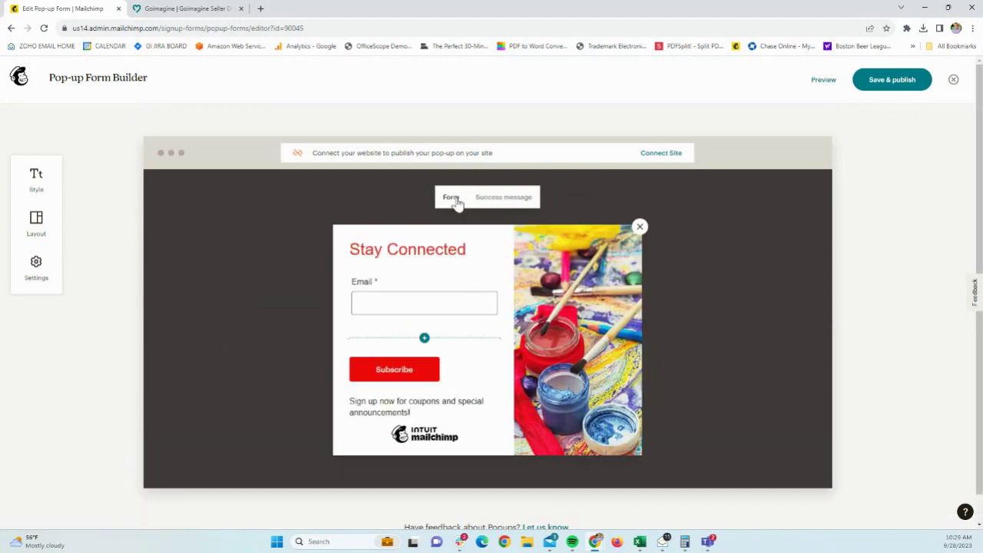
click(39, 261)
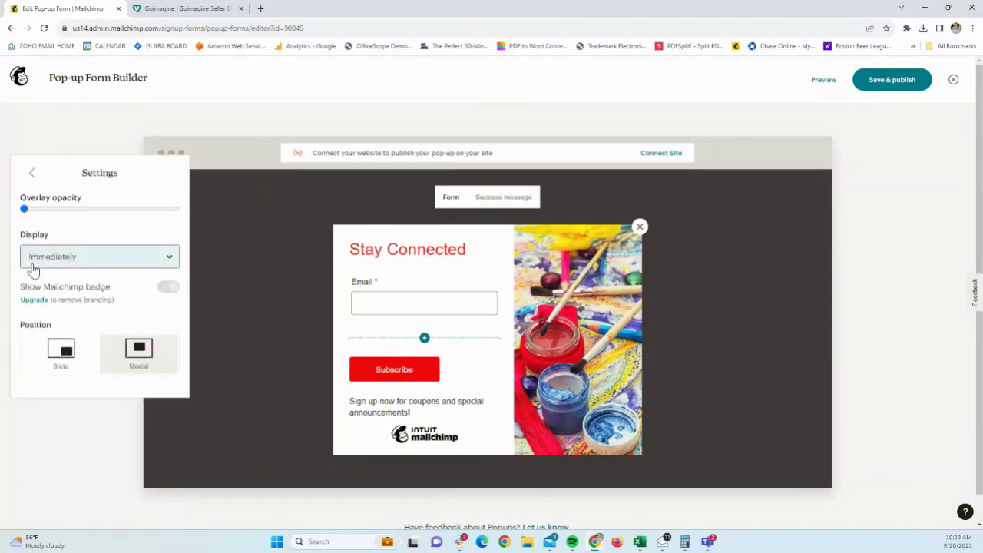
click(55, 267)
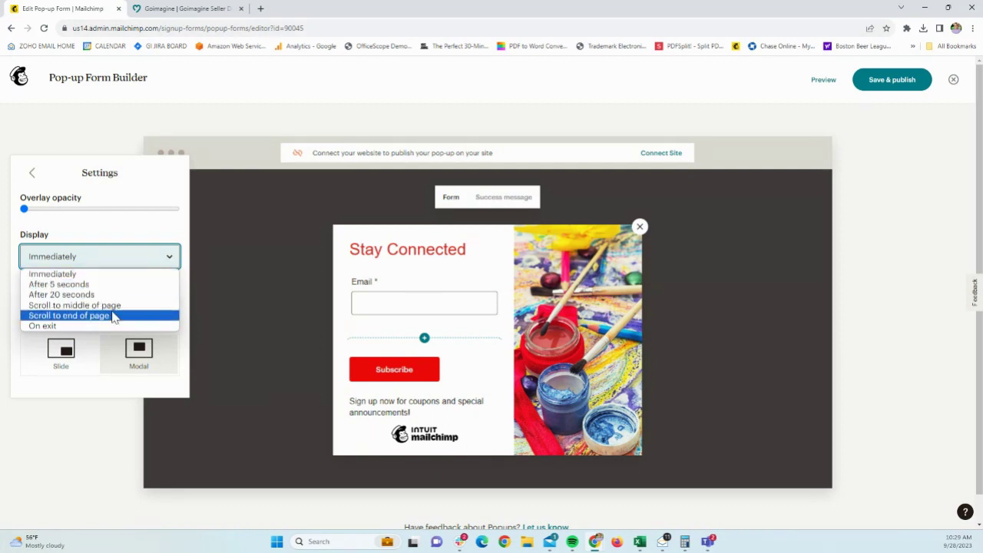
click(116, 278)
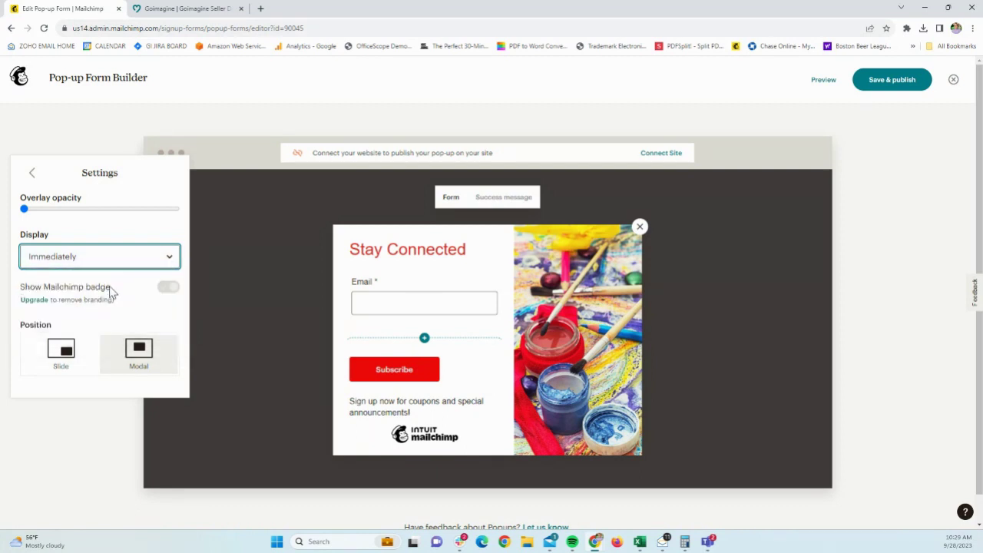
click(58, 360)
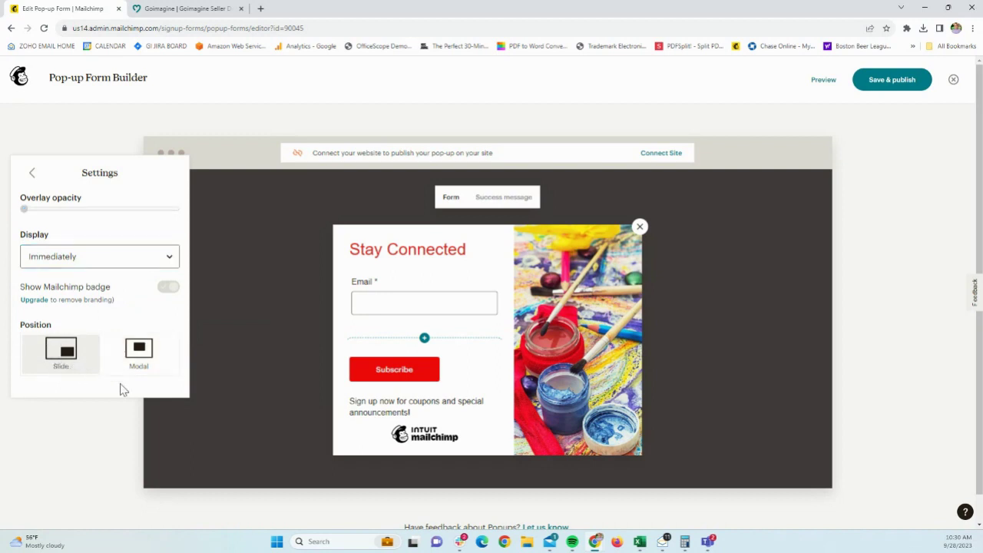
- Connect the pop-up to jollyhive.com and select the generated embed script
click(263, 314)
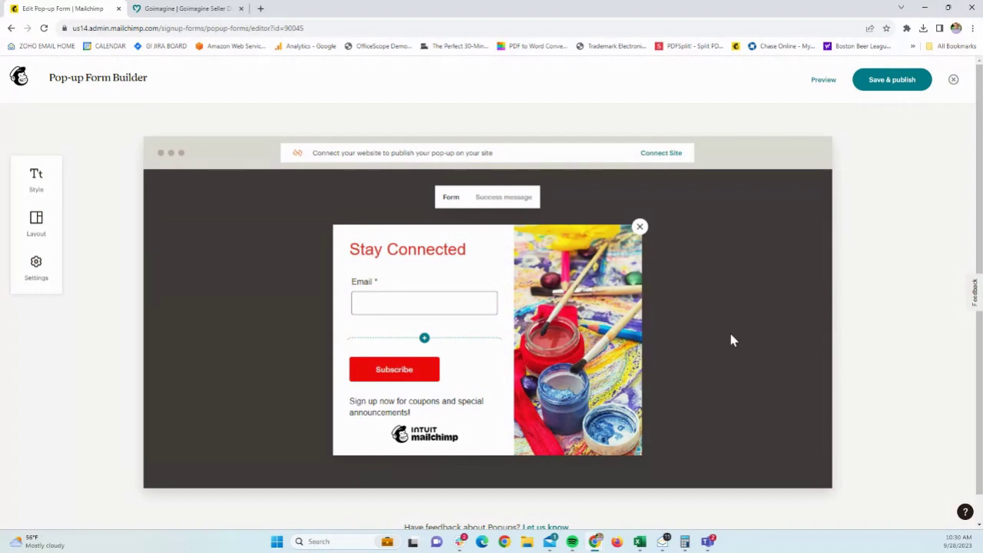
click(666, 158)
click(417, 328)
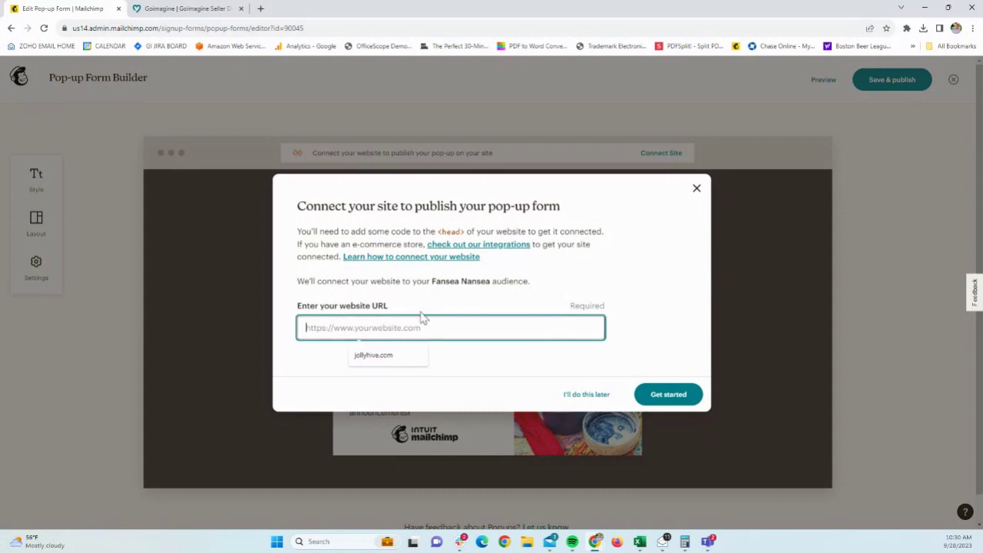
text(jolly)
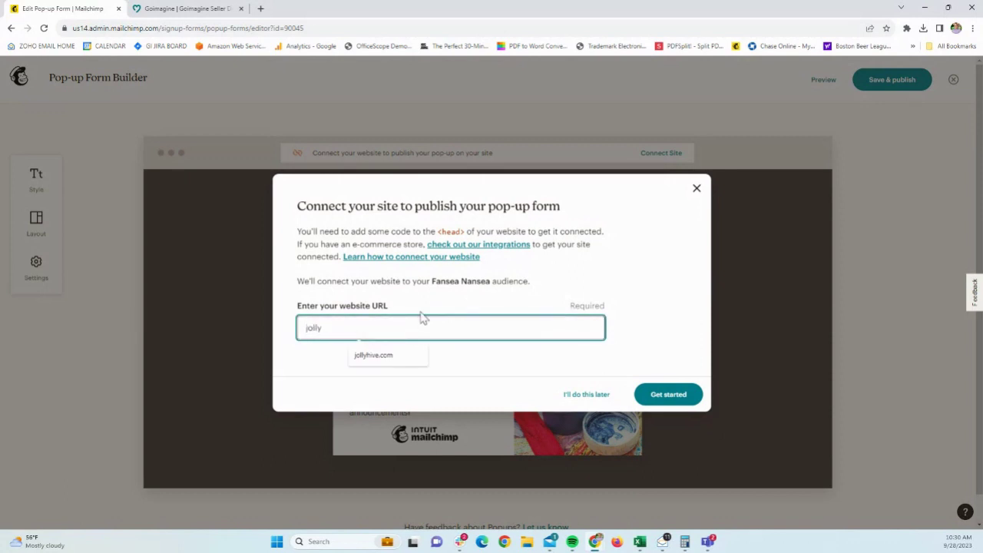
text(hive.com)
click(683, 400)
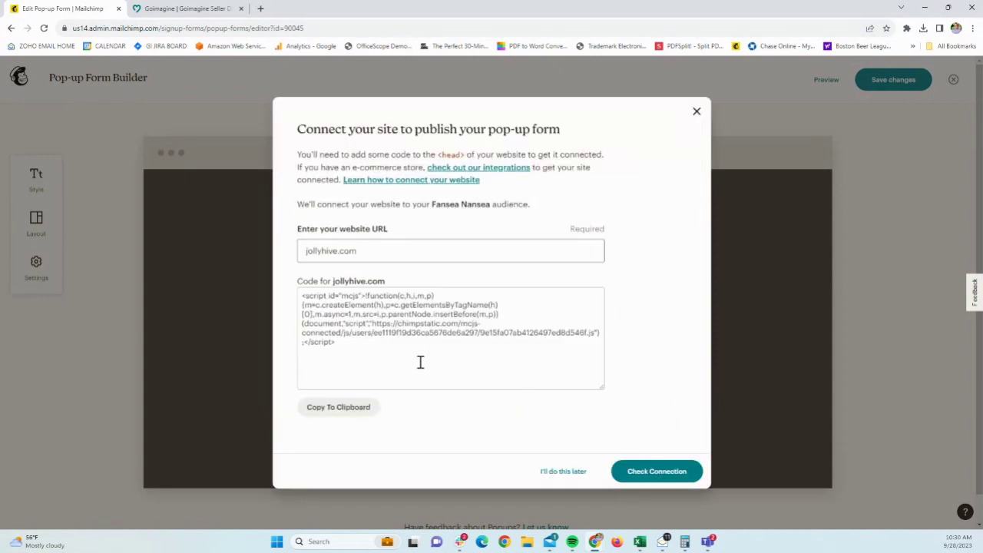
drag(369, 355, 288, 287)
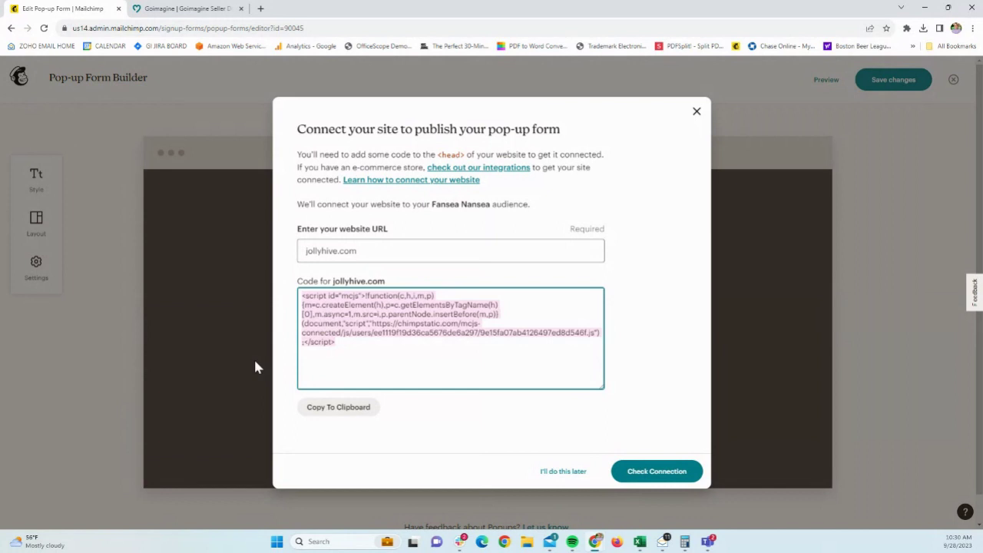
- Copy the Mailchimp embed script and paste it into goimagine's Custom HTML Tag field
click(361, 412)
click(191, 9)
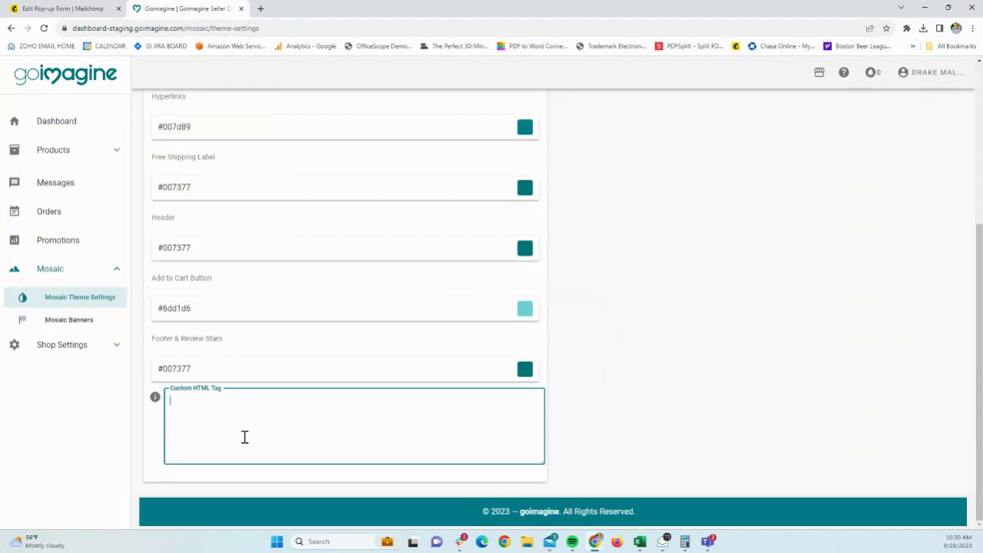
key(ctrl+v)
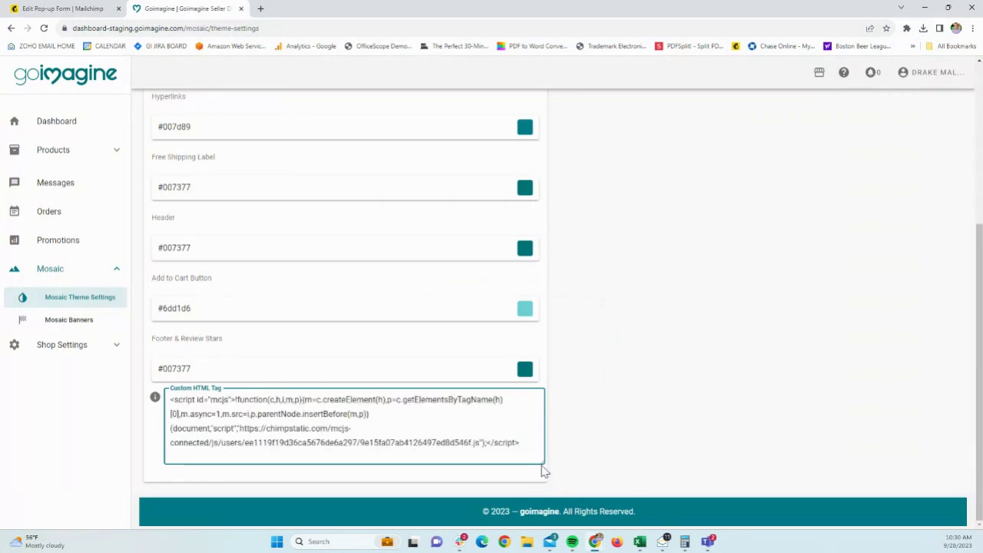
drag(543, 464, 543, 550)
scroll(621, 438, down, 2)
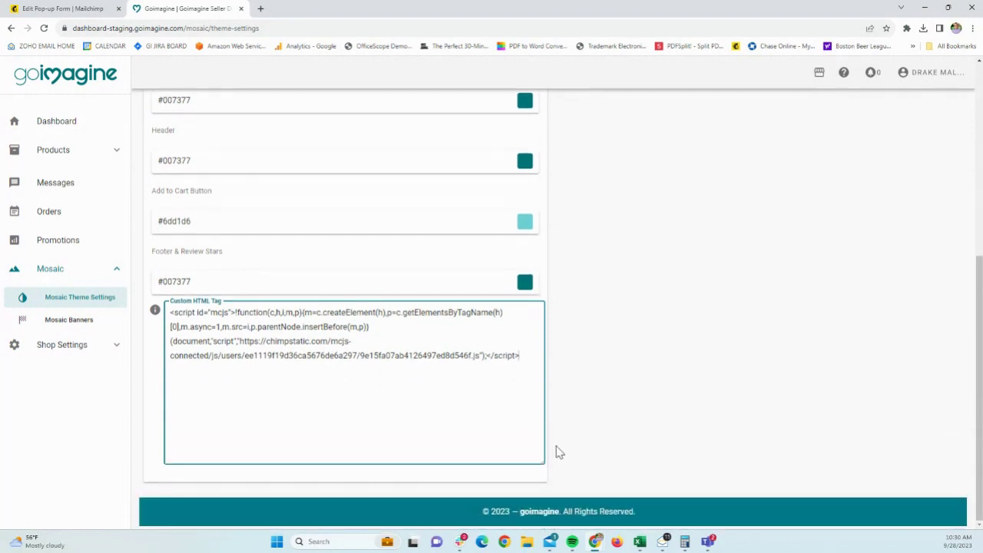
drag(543, 461, 542, 517)
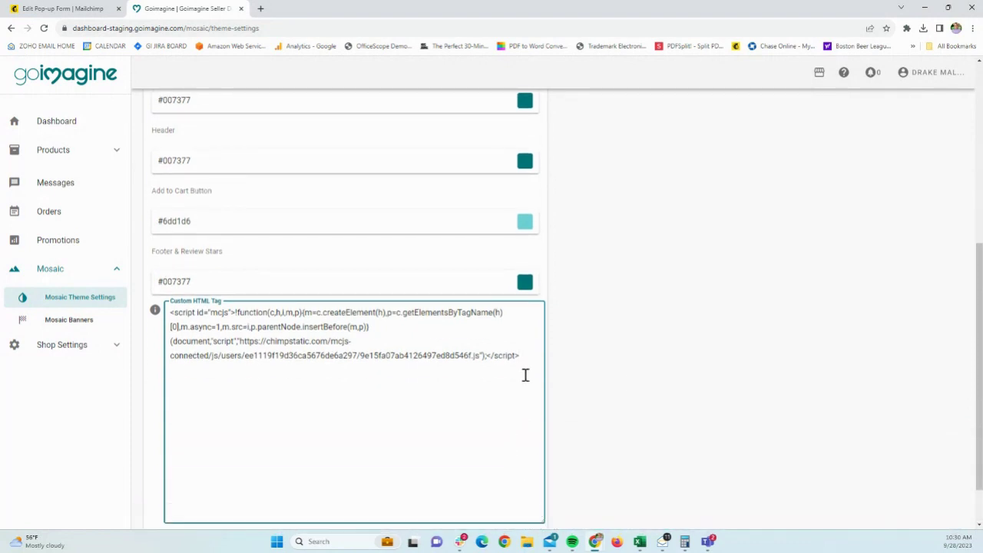
key(ctrl+v)
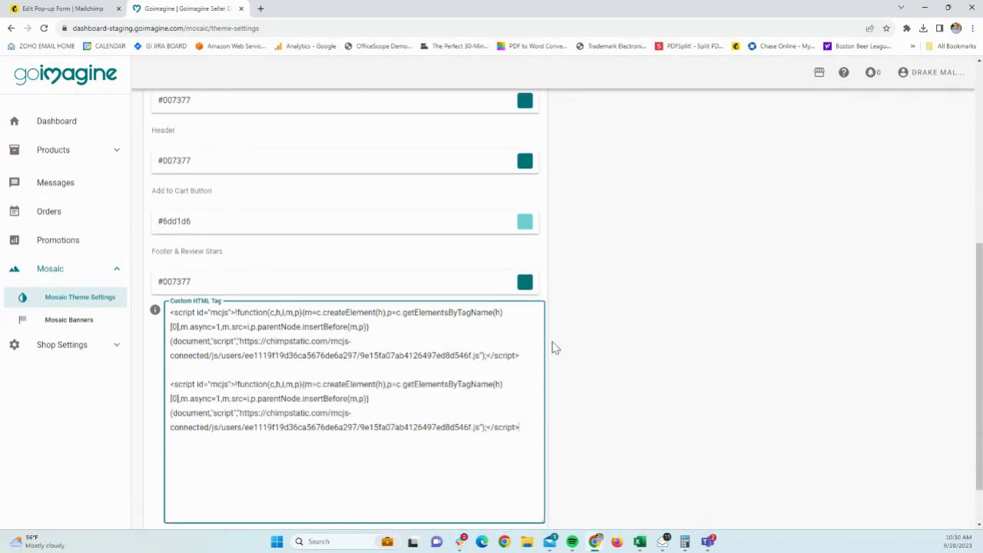
key(Return)
key(ctrl+v)
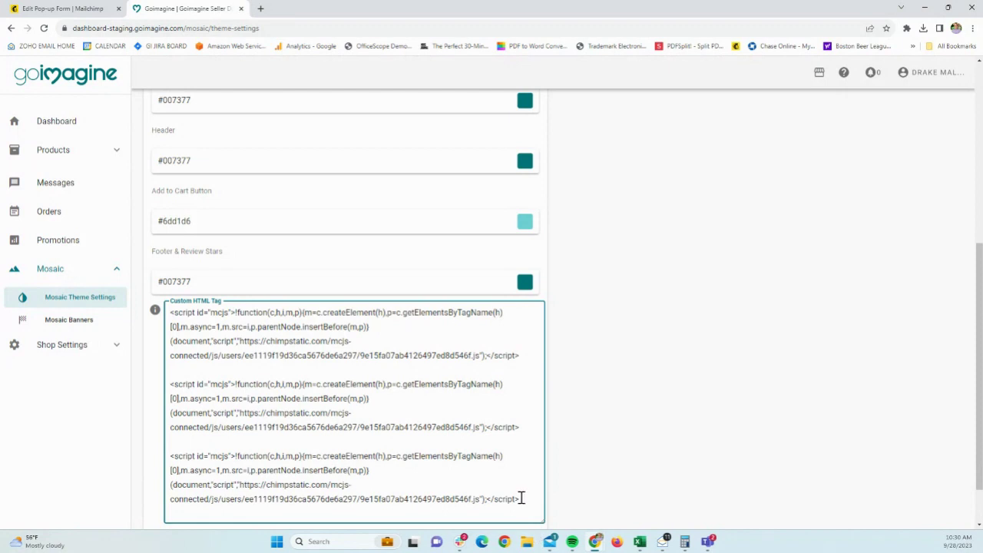
- Delete the duplicate script copies, leaving one, and save the Mosaic theme settings
drag(522, 500, 170, 369)
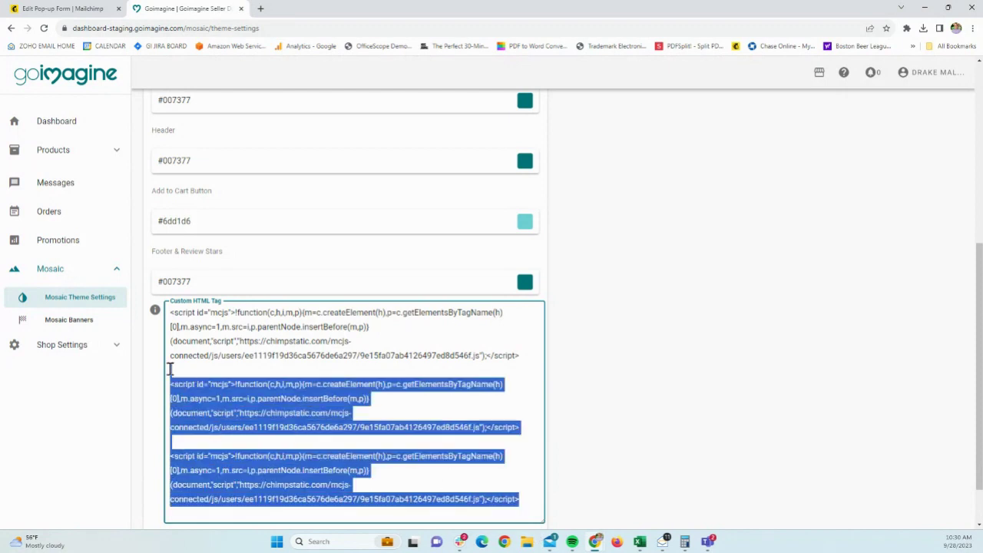
key(BackSpace)
scroll(496, 453, down, 2)
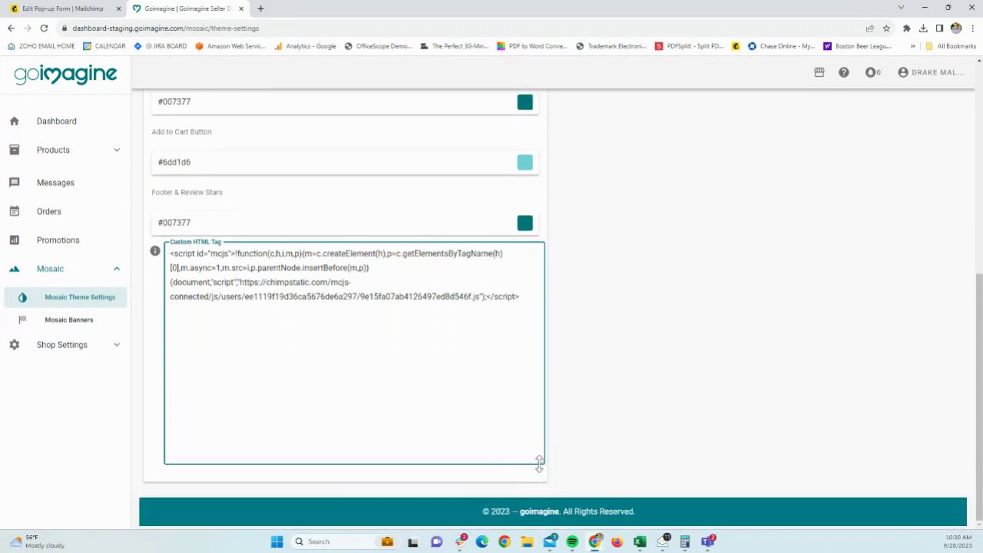
drag(539, 463, 527, 461)
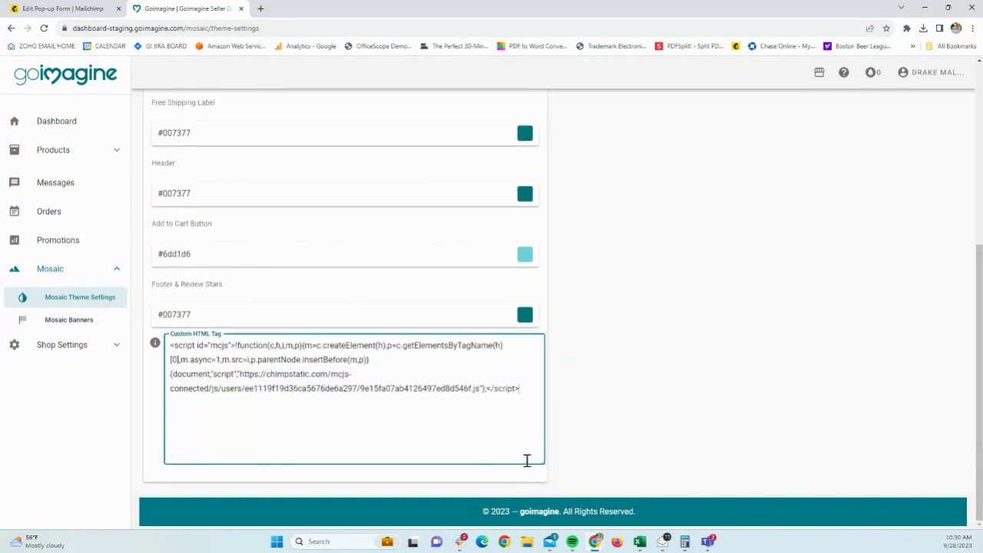
scroll(593, 404, up, 5)
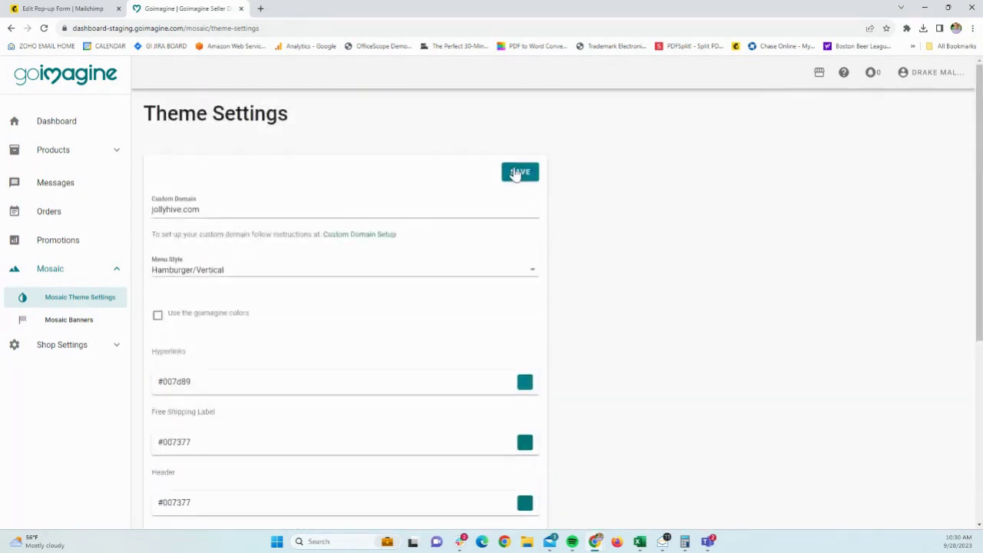
click(517, 175)
- Verify the jollyhive.com connection, enable the pop-up for that site, and Save & publish
click(103, 9)
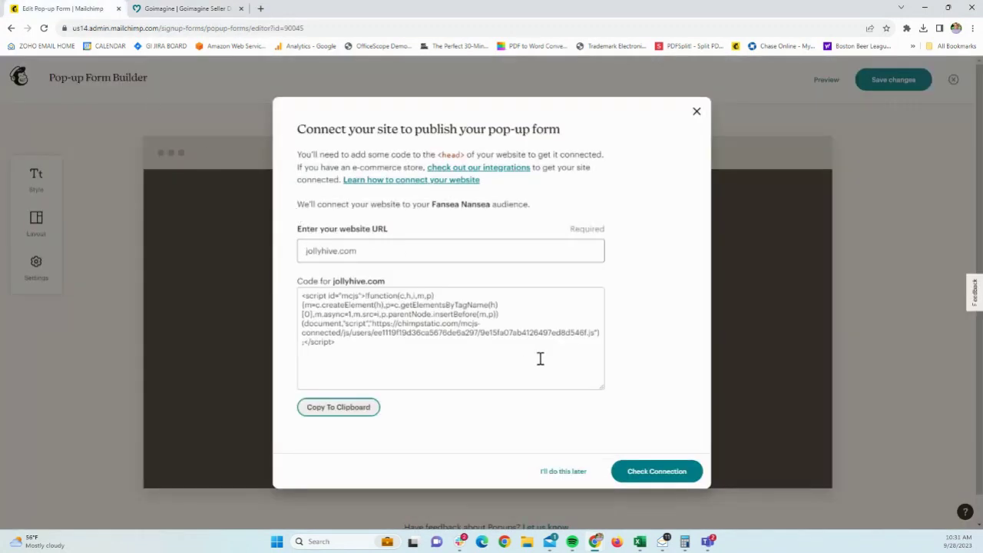
click(647, 476)
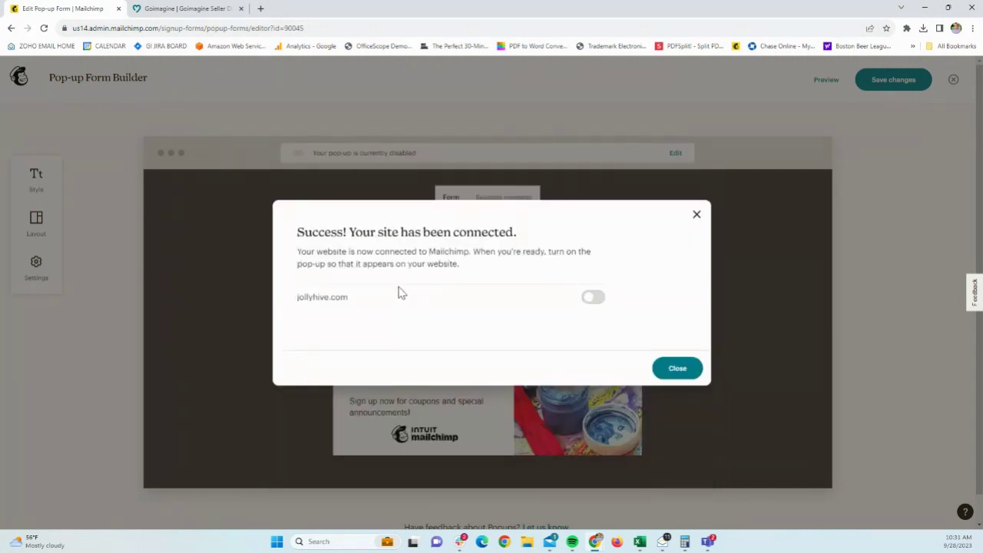
drag(298, 232, 501, 248)
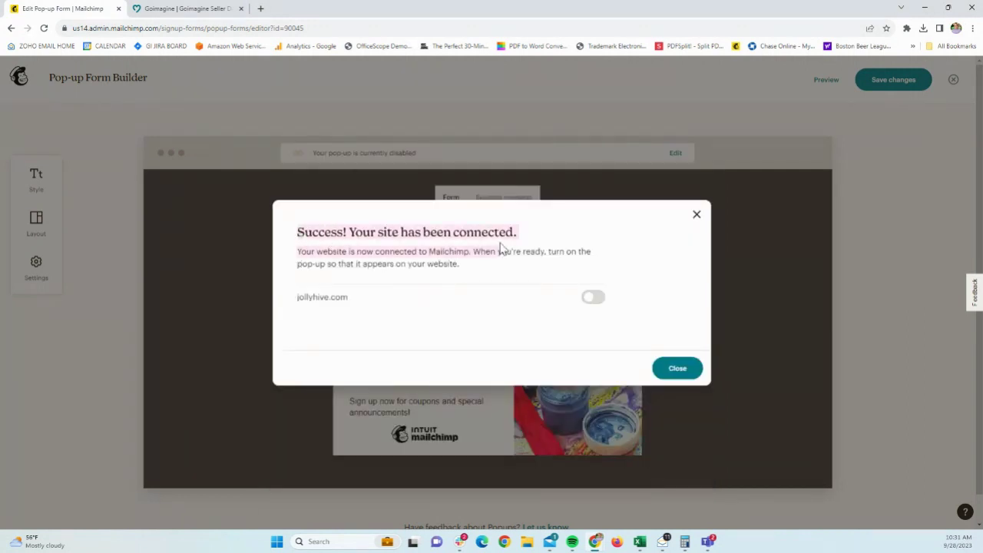
click(592, 300)
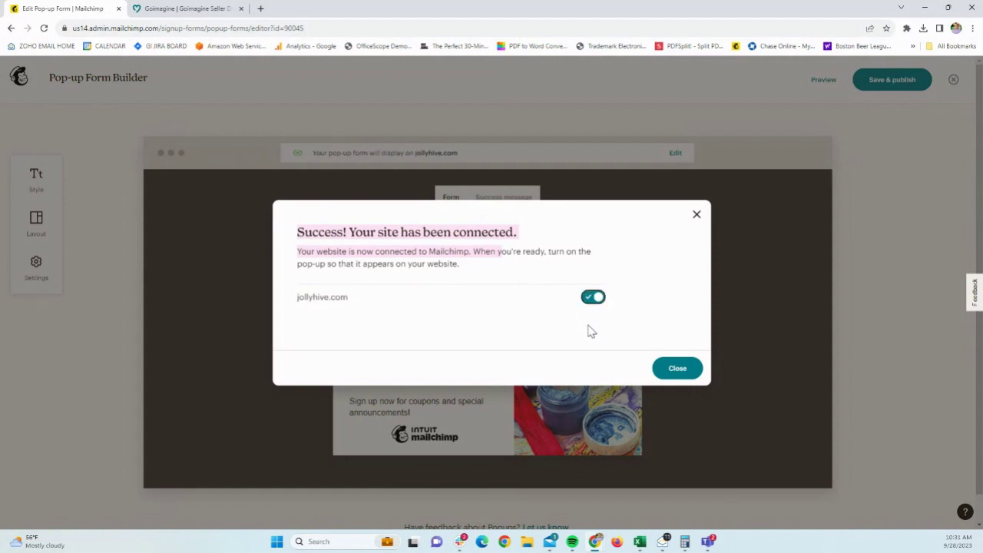
click(666, 374)
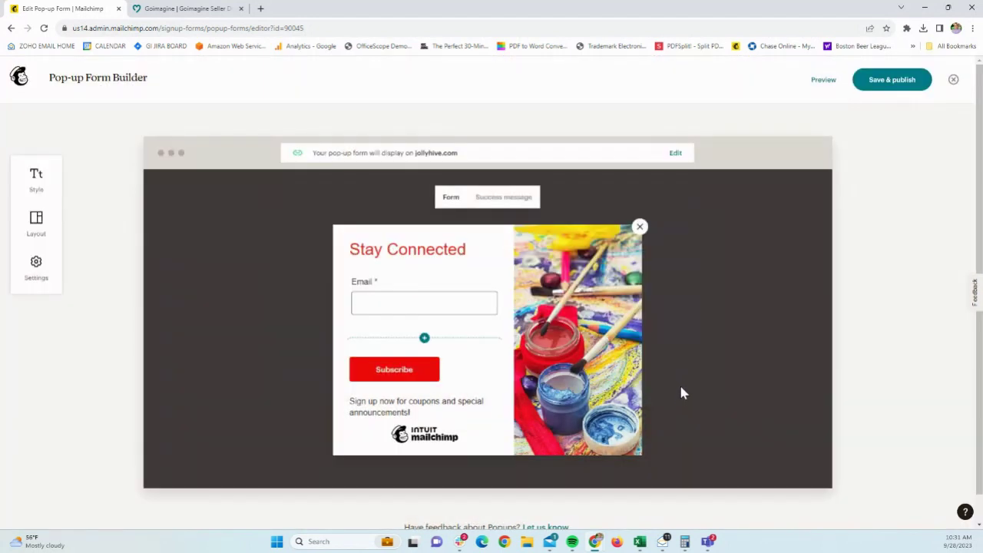
click(884, 82)
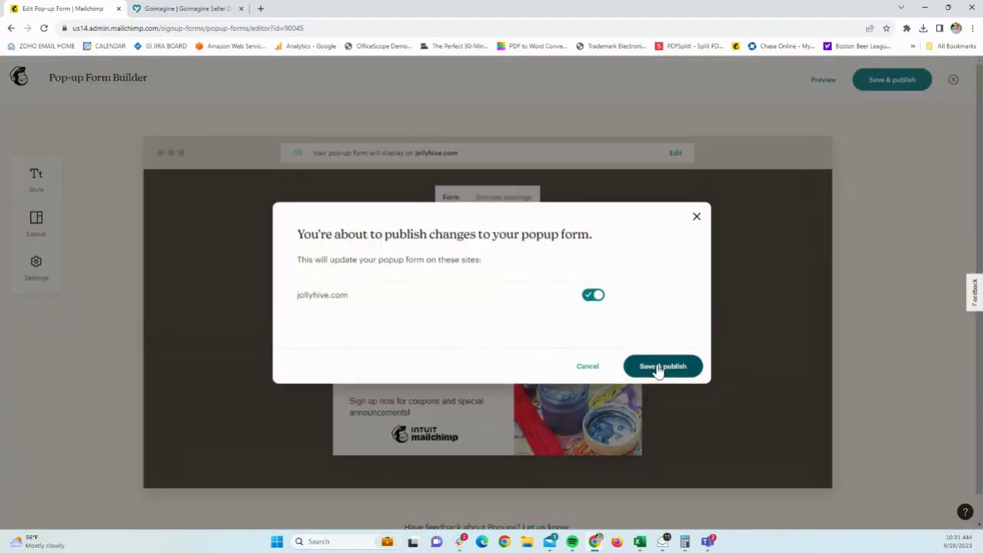
click(660, 367)
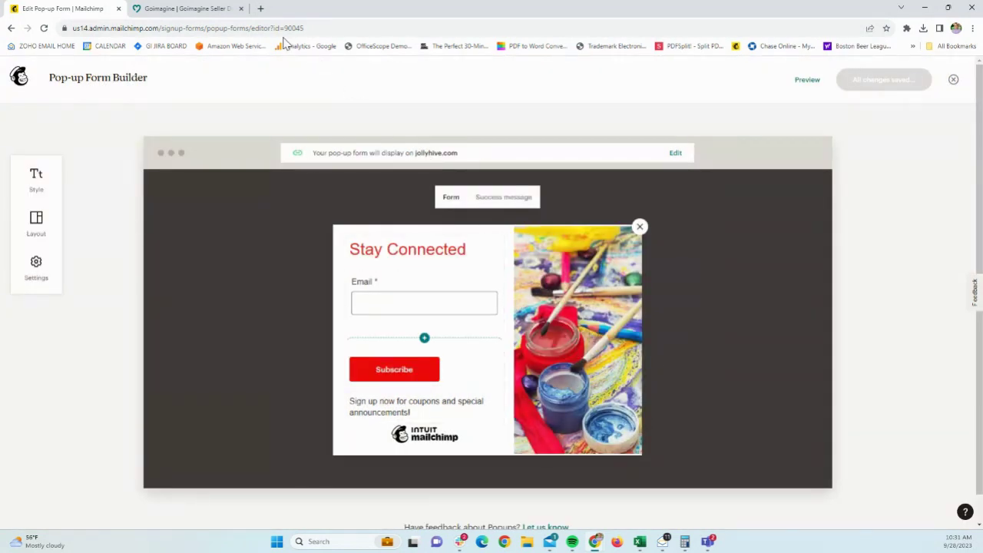
- Load jollyhive.com in a new Chrome Incognito window to see the live Stay Connected pop-up
click(261, 8)
text(i)
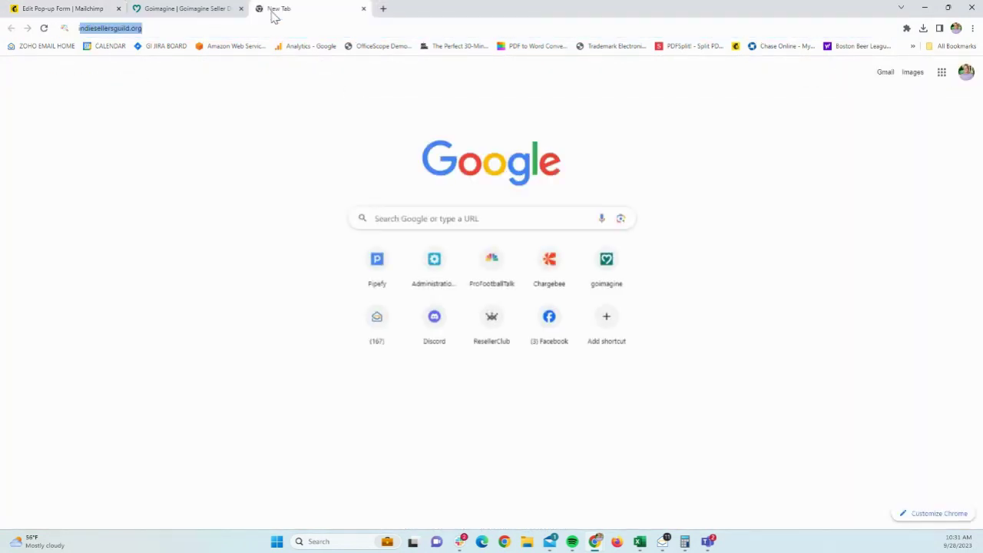
text(nco)
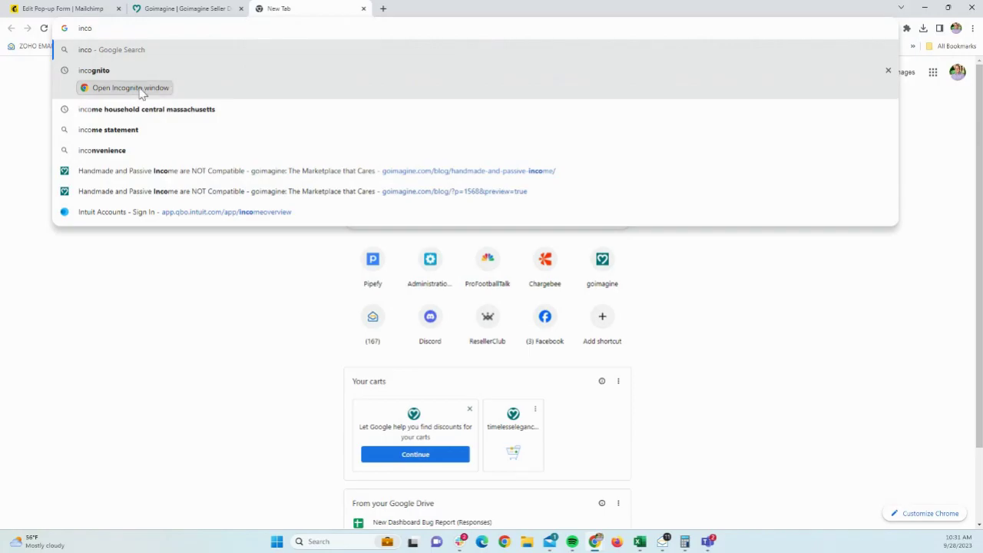
click(130, 88)
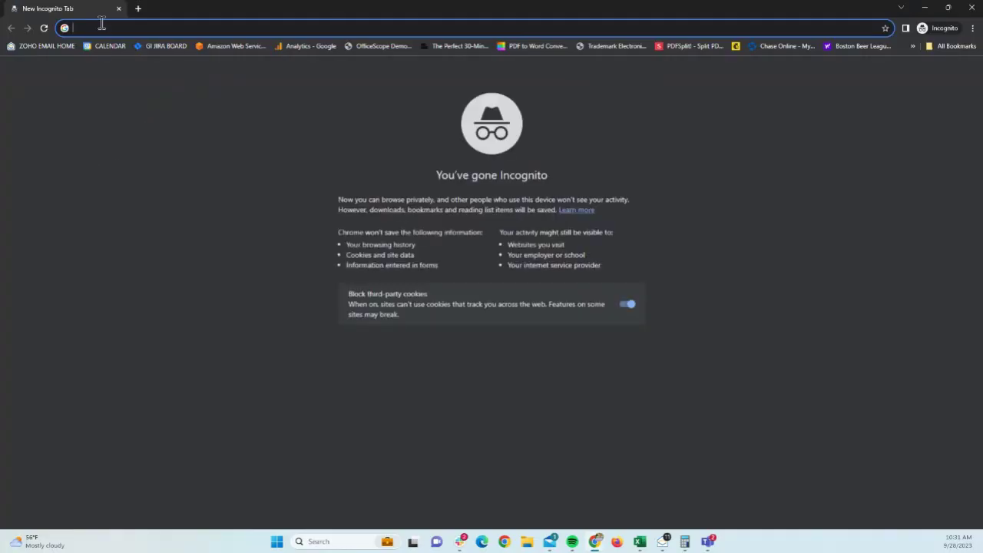
text(jollyhive.com)
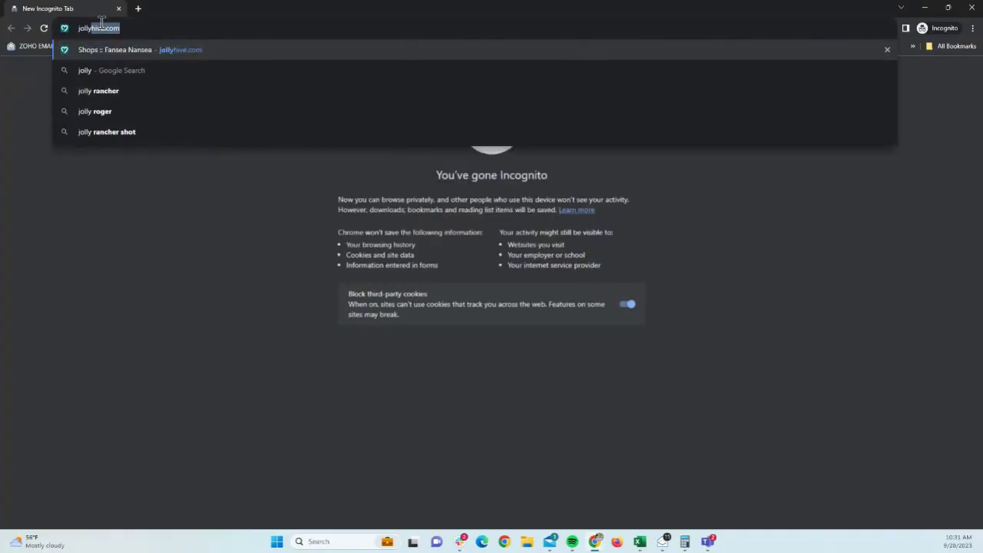
key(Return)
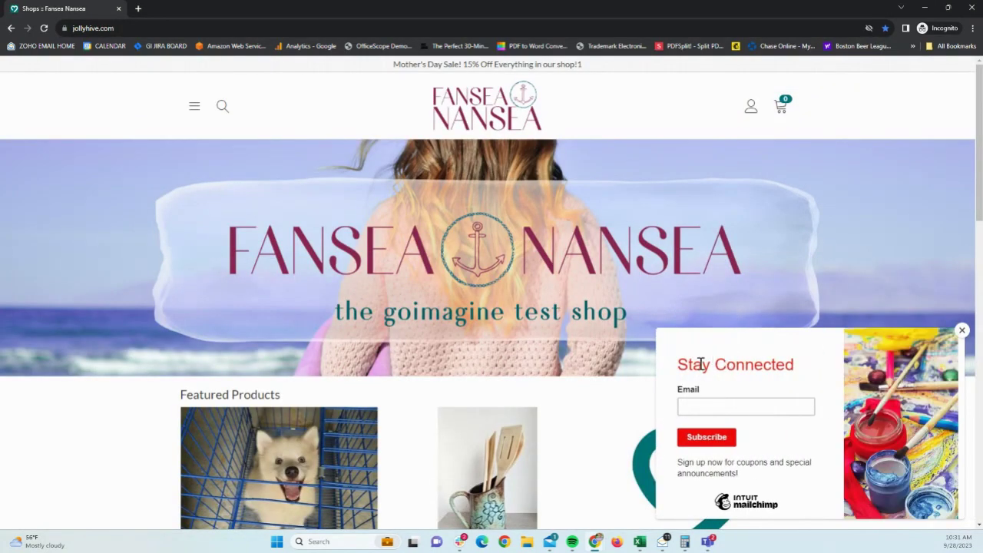
- Enter a test e-mail address in the Stay Connected pop-up, subscribe, and confirm 'Thanks for subscribing!' appears
drag(687, 365, 779, 370)
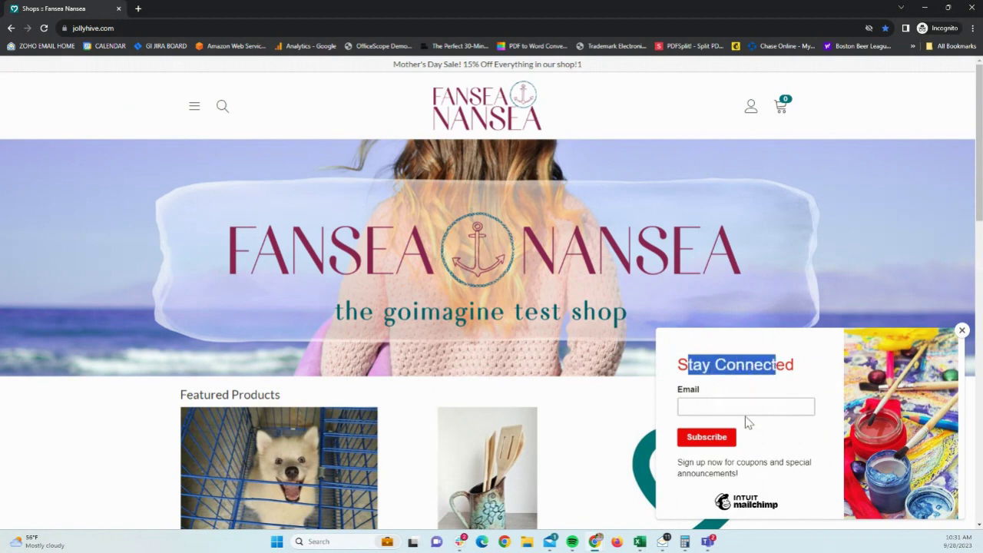
click(792, 406)
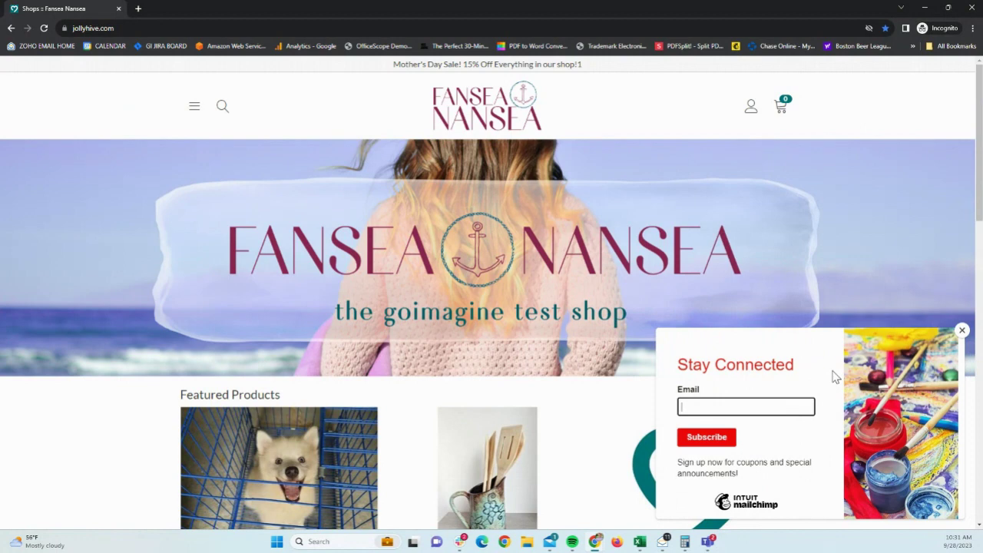
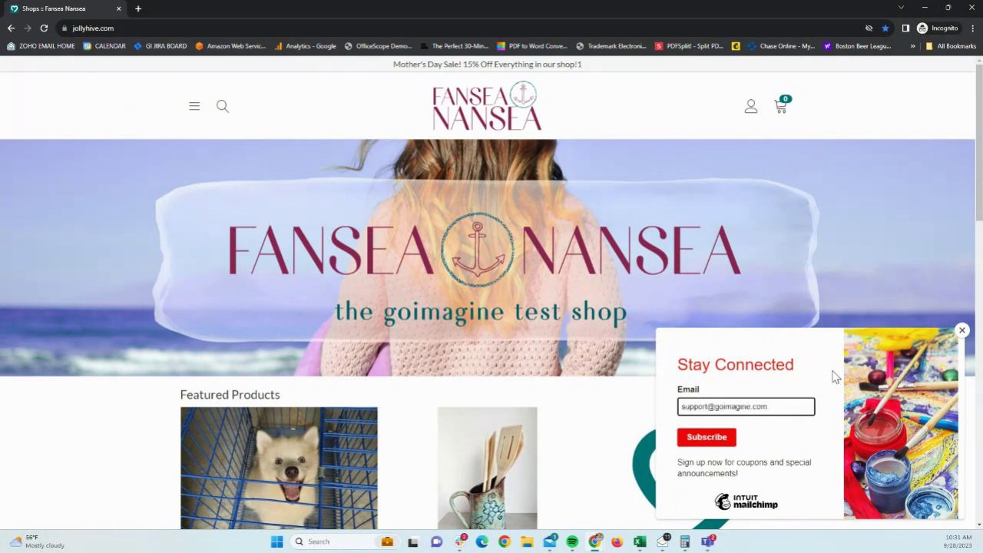
click(700, 444)
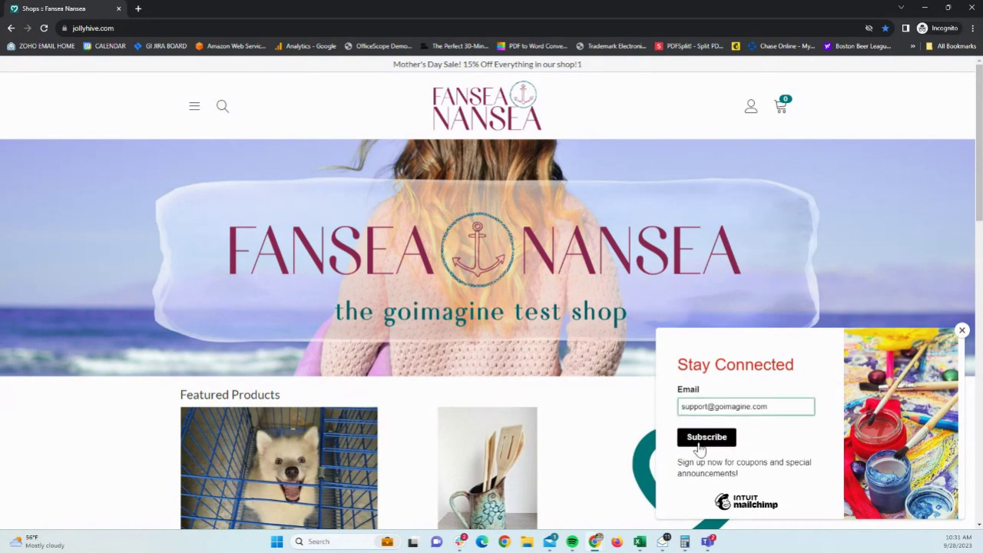
drag(735, 432, 901, 436)
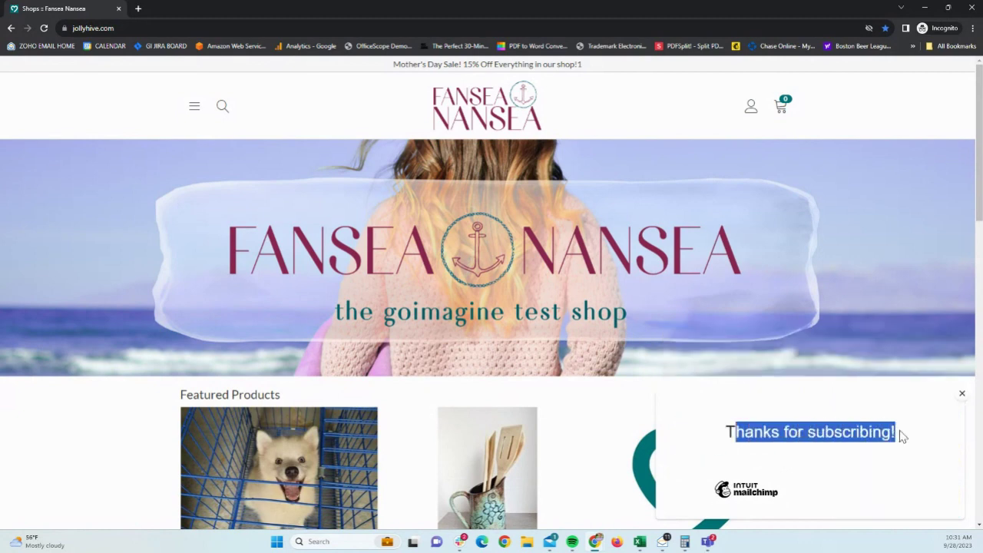